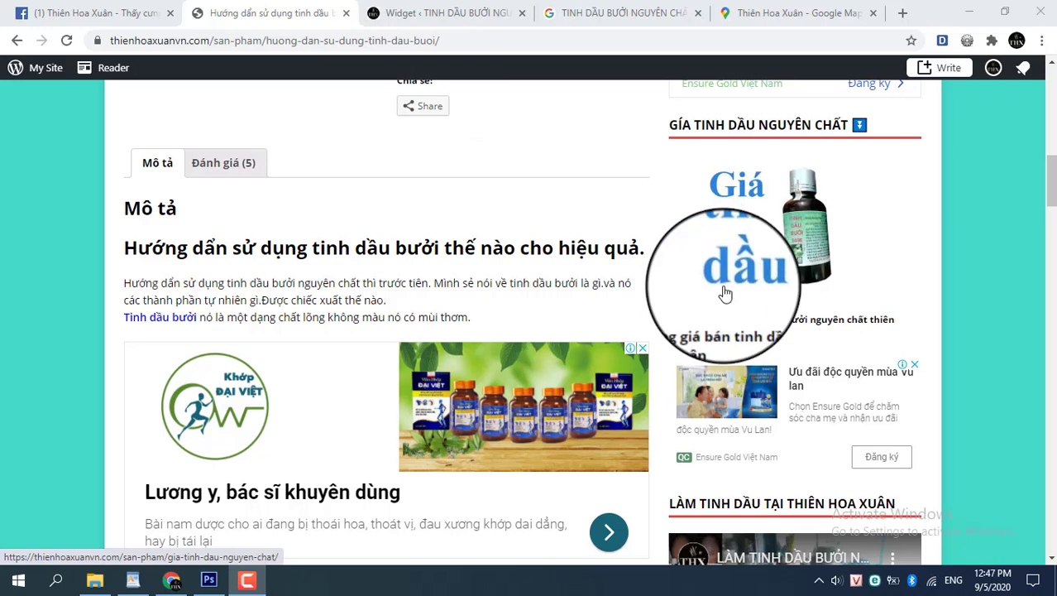
- View the business's Google Maps listing in the browser and return to the product page
scroll(770, 368, "down", 1)
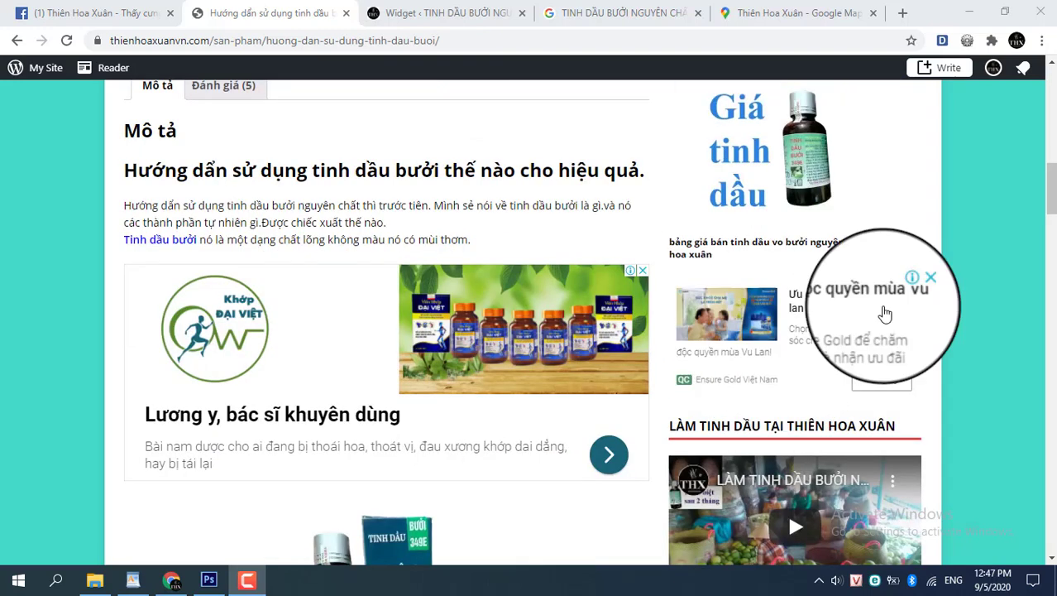
left_click(792, 15)
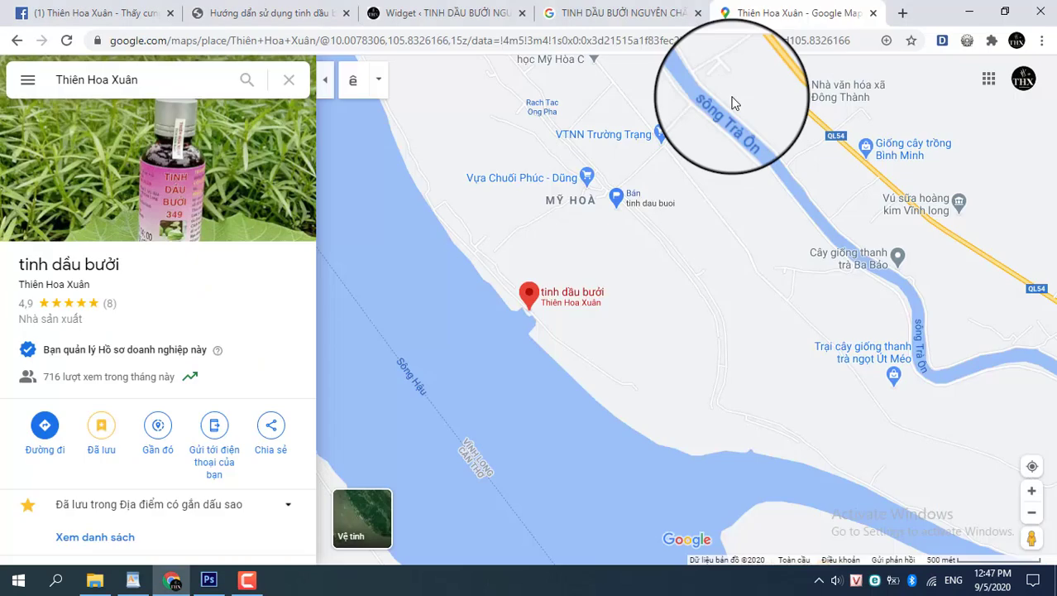
left_click(257, 13)
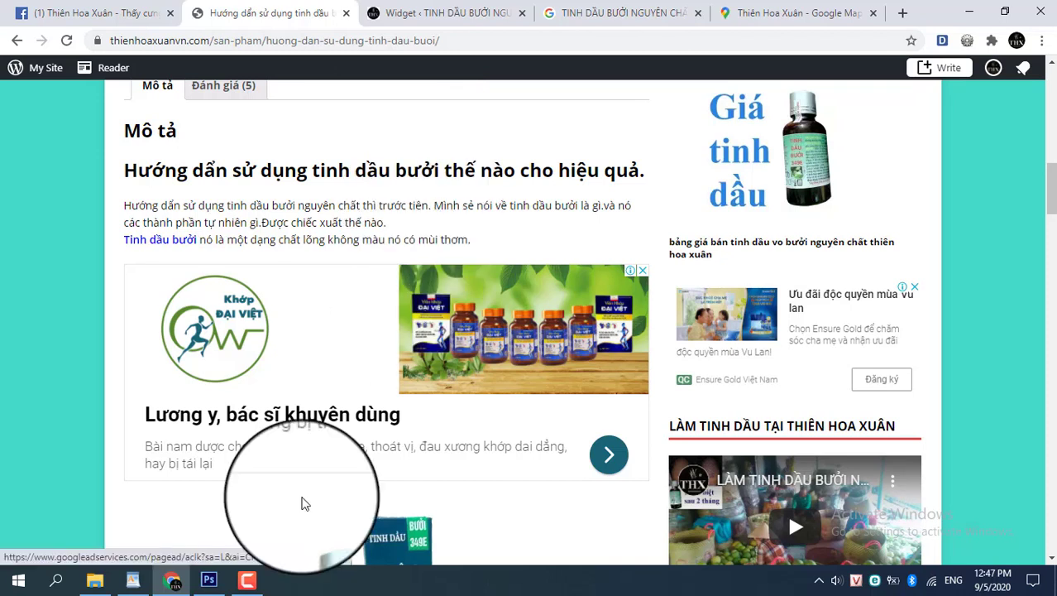
- Switch to Photoshop and open the screenshot "Ảnh chụp màn hình (151)" from the Screenshots folder
mouse_move(204, 586)
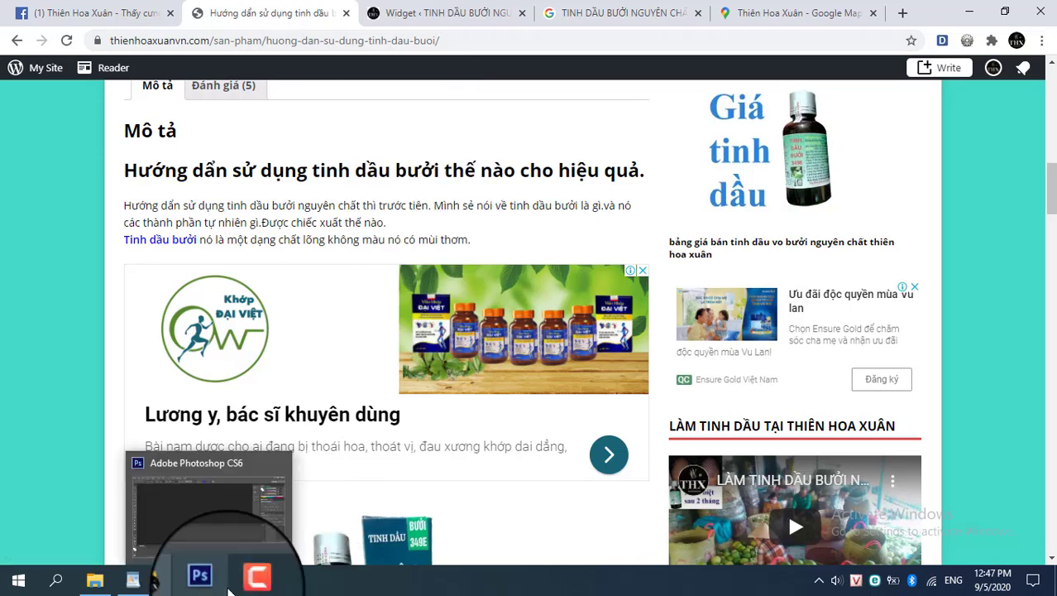
left_click(209, 579)
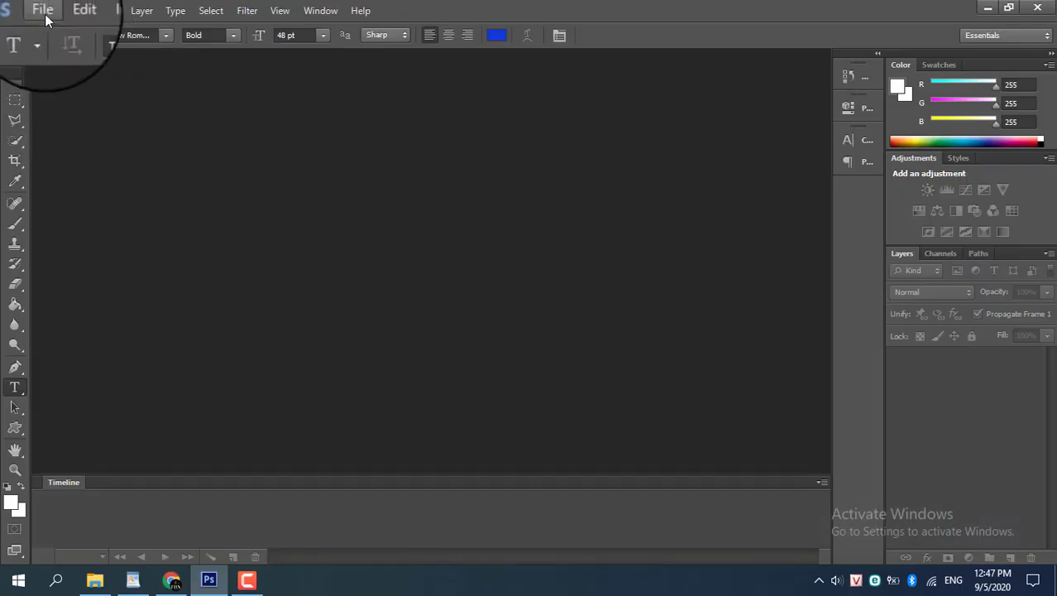
left_click(45, 14)
left_click(74, 52)
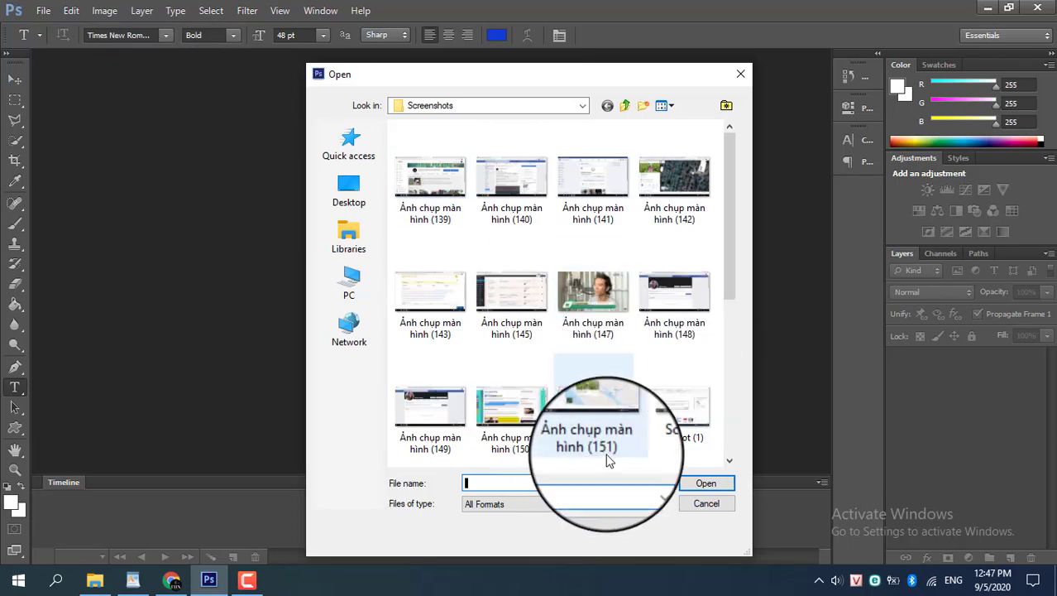
left_click(595, 427)
left_click(693, 487)
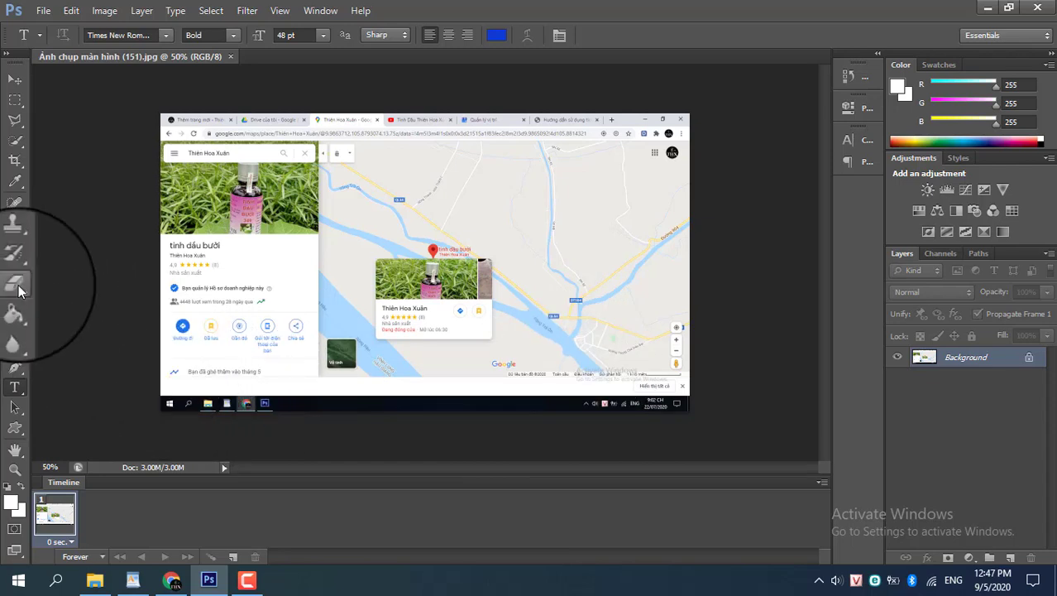
- Select a full-width strip along the image's lower edge and erase it with a 168 px Eraser, including the leftover traces at its border
left_click(15, 101)
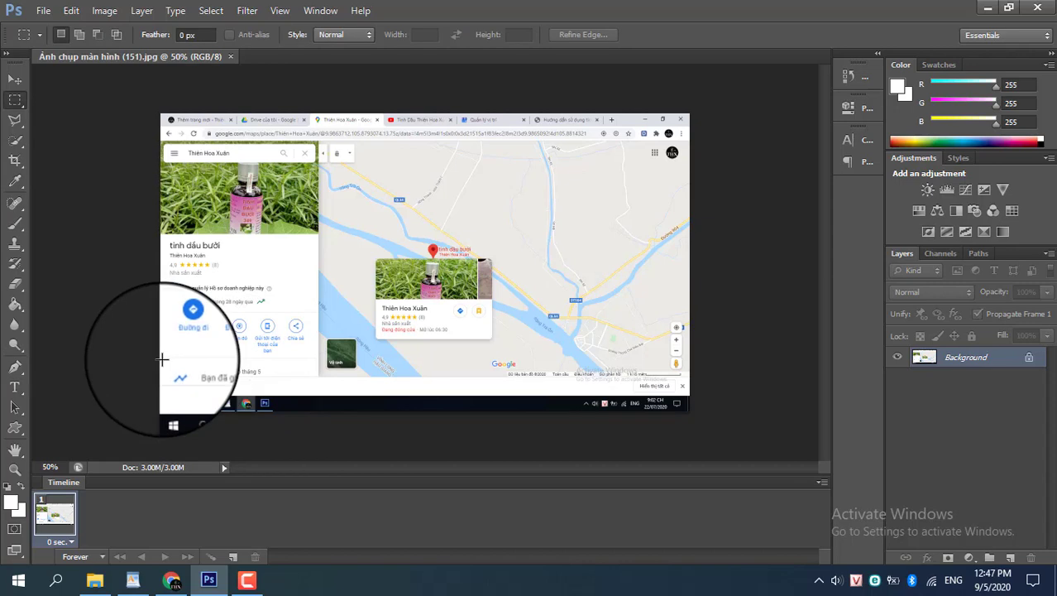
left_click_drag(162, 360, 690, 410)
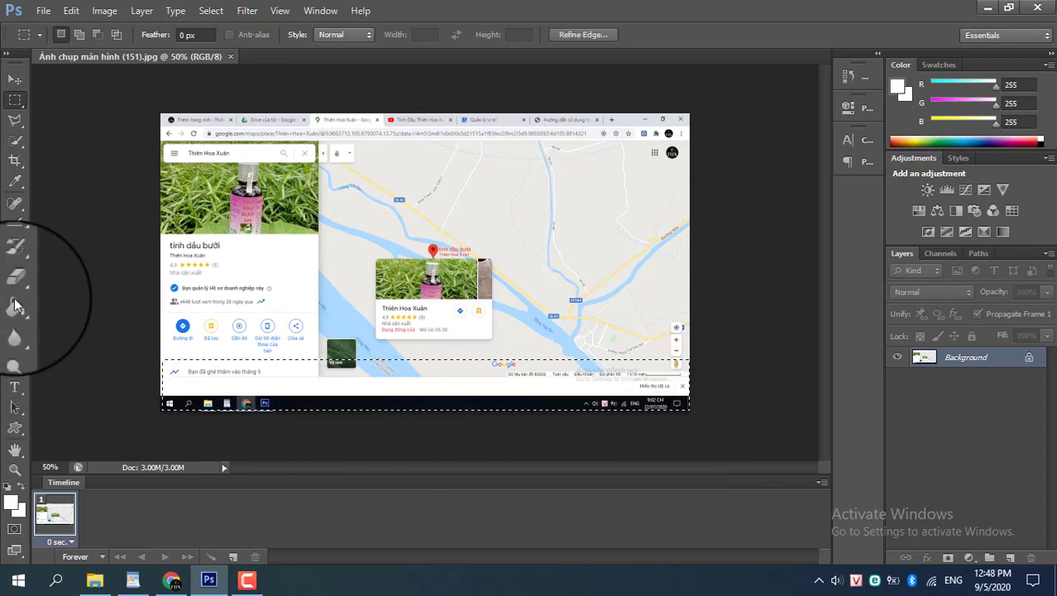
left_click(17, 285)
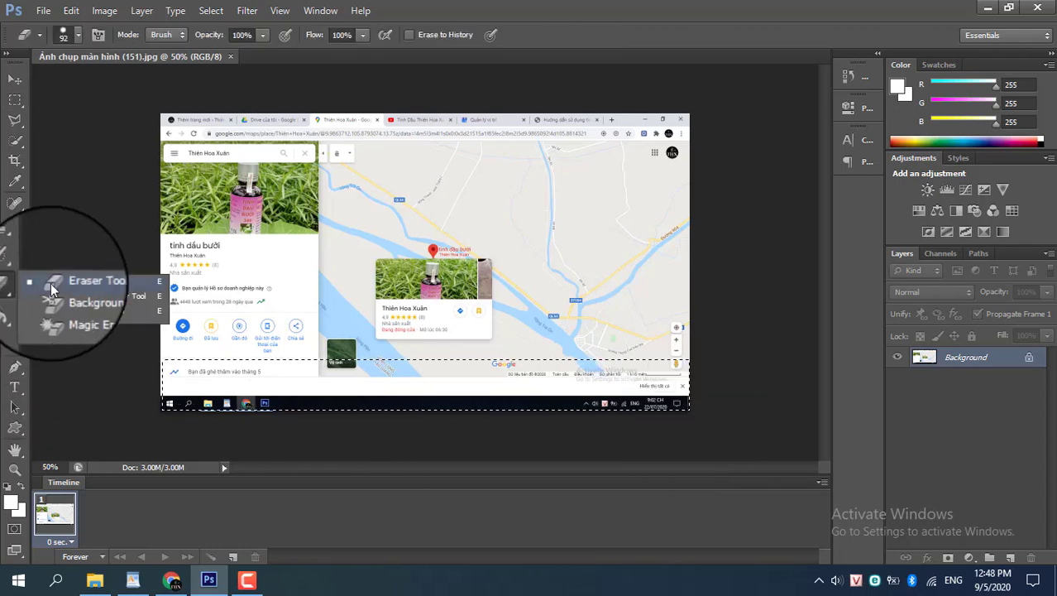
left_click(91, 276)
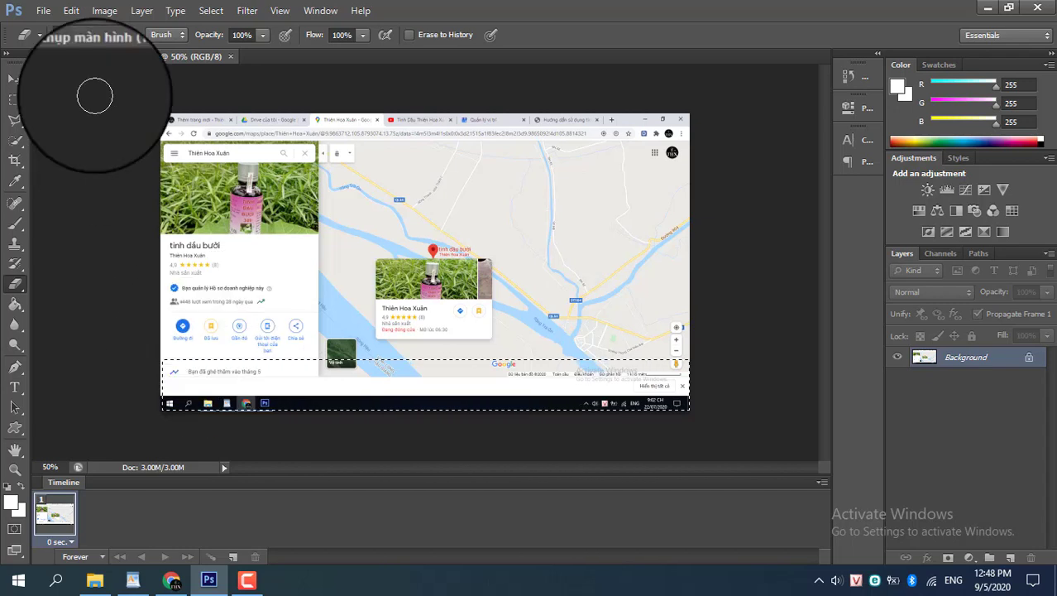
left_click(80, 37)
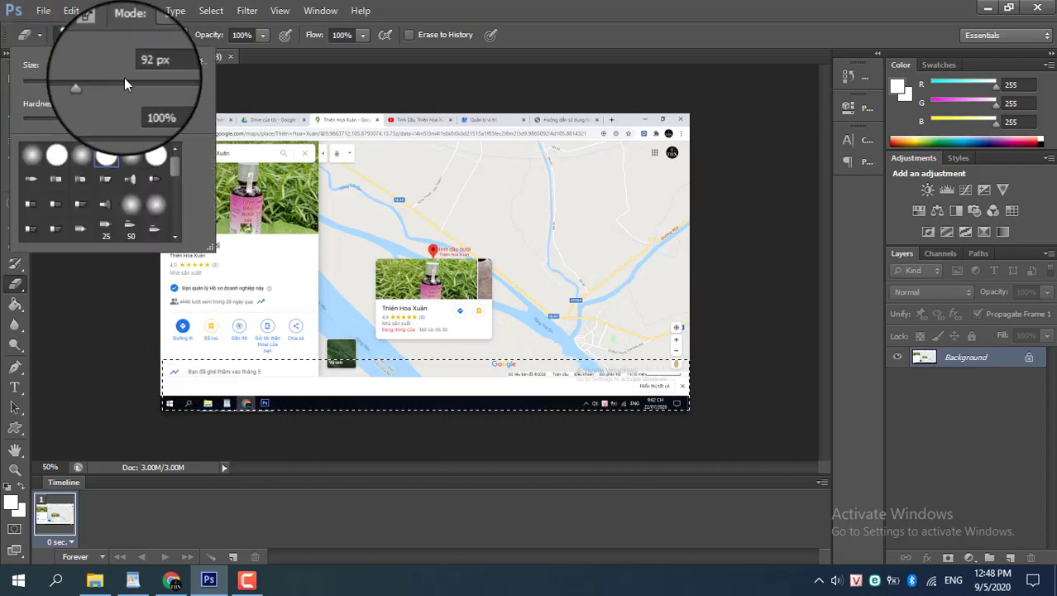
left_click(125, 83)
mouse_move(176, 364)
left_mouse_down()
mouse_move(567, 365)
mouse_move(679, 381)
mouse_move(609, 397)
mouse_move(405, 407)
left_mouse_up()
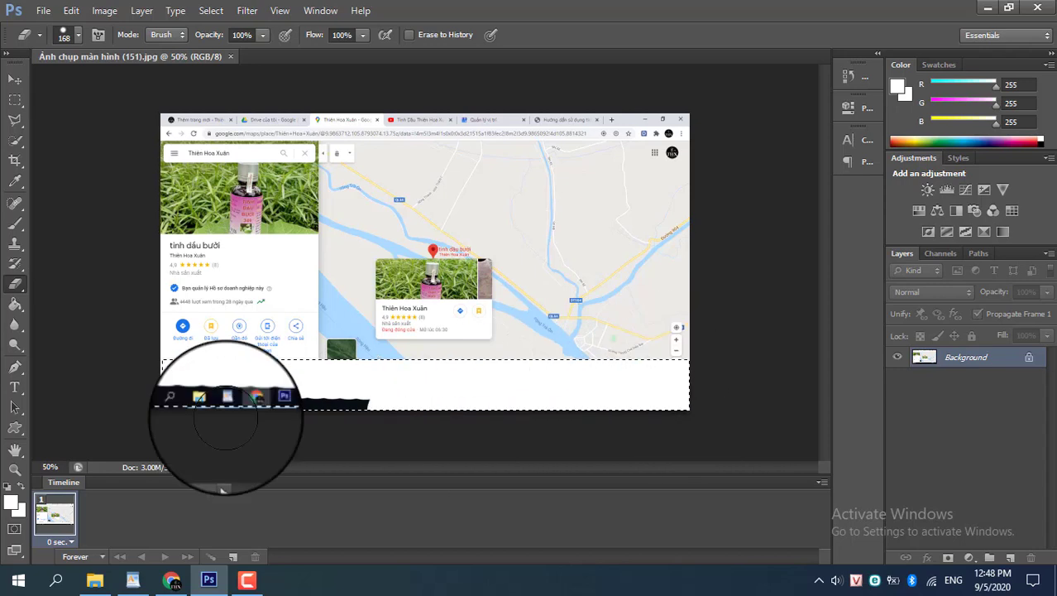
mouse_move(168, 418)
left_mouse_down()
mouse_move(158, 376)
mouse_move(672, 382)
left_mouse_up()
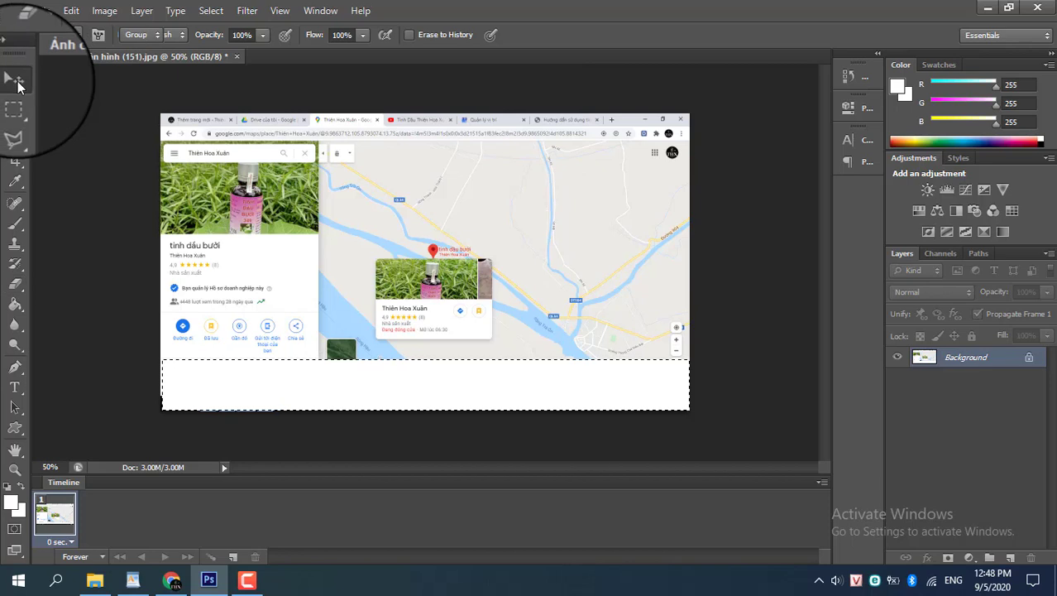
left_click(18, 82)
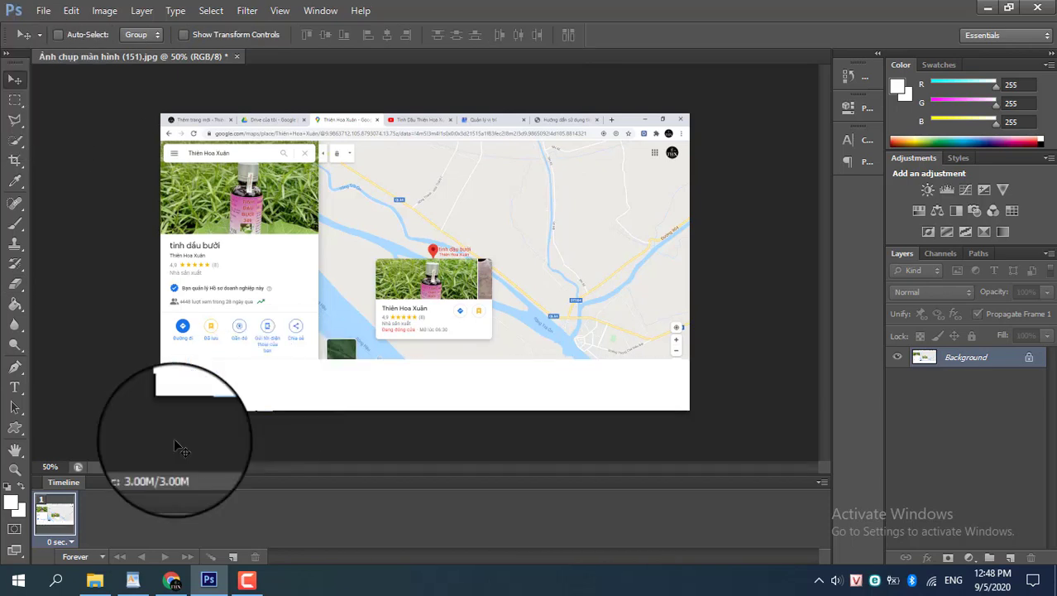
left_click(14, 286)
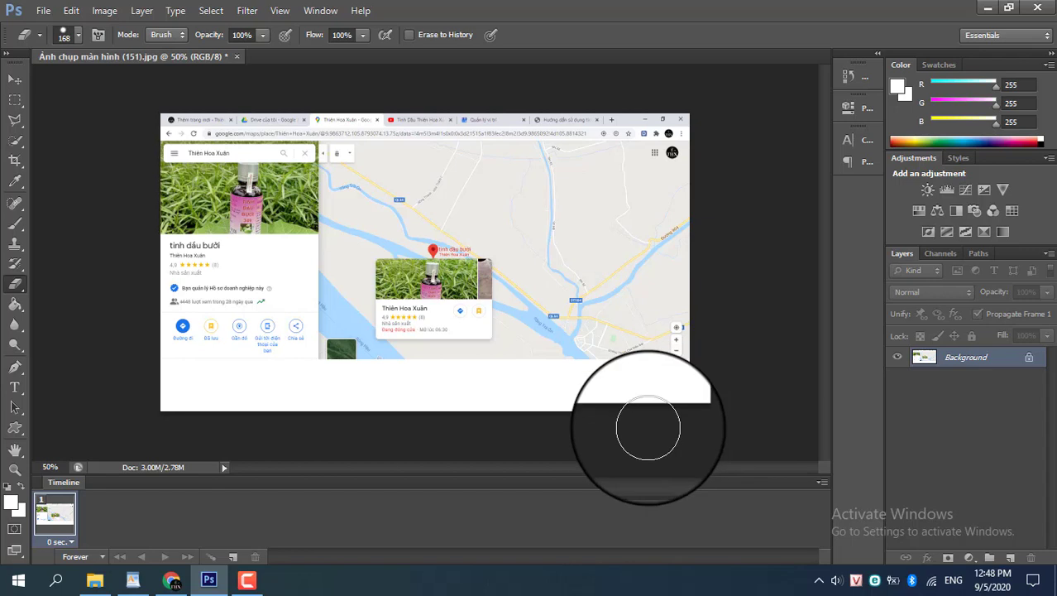
left_click(247, 582)
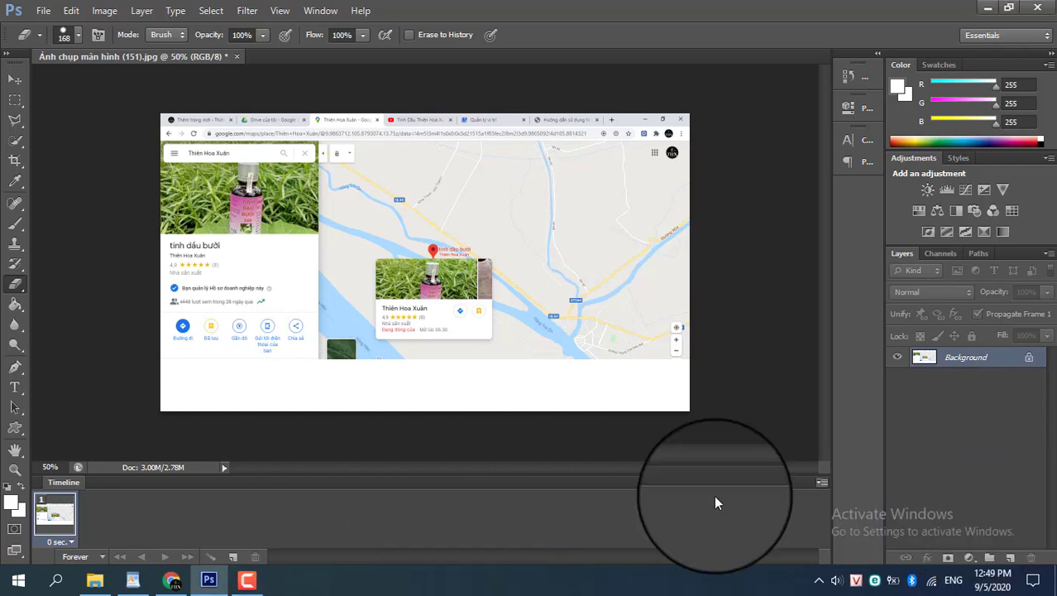
left_click(247, 581)
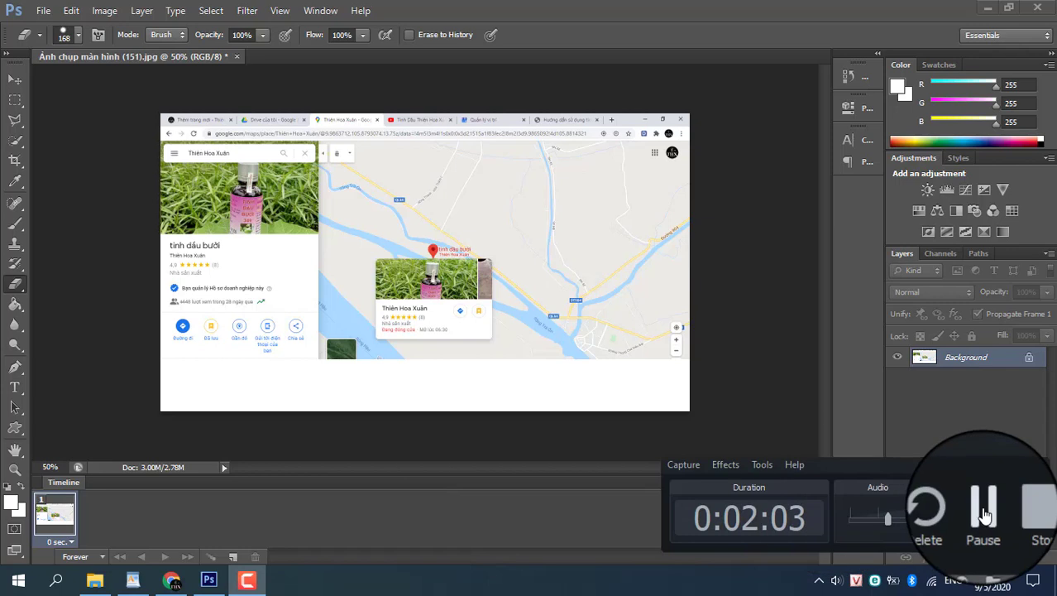
left_click(1022, 469)
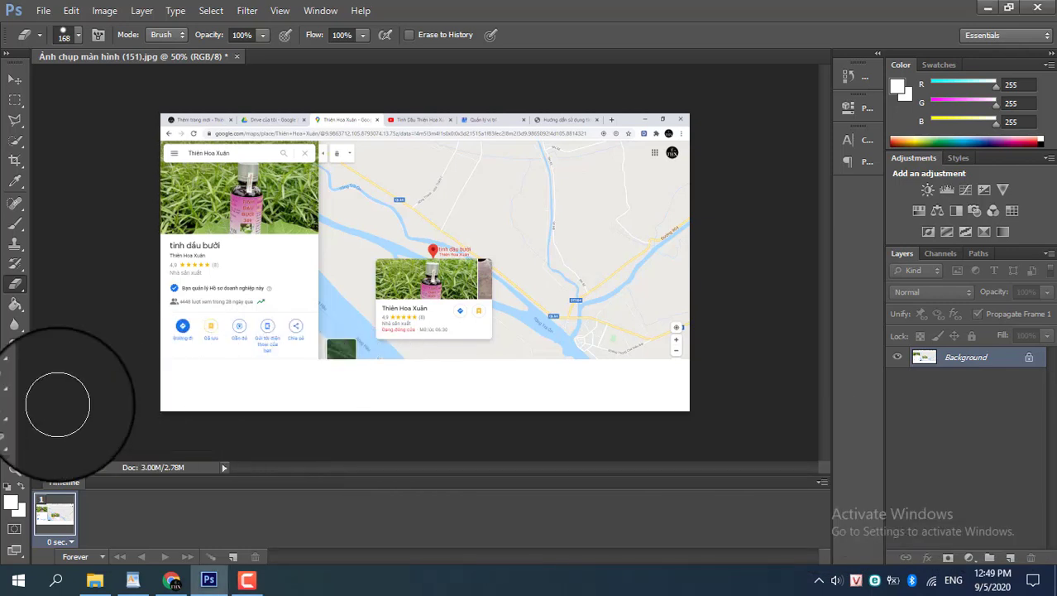
- Choose the Type tool, switch to WordPad and copy the highlighted line "Nhận xét thiên hoa xuân trên google maps"
left_click(20, 392)
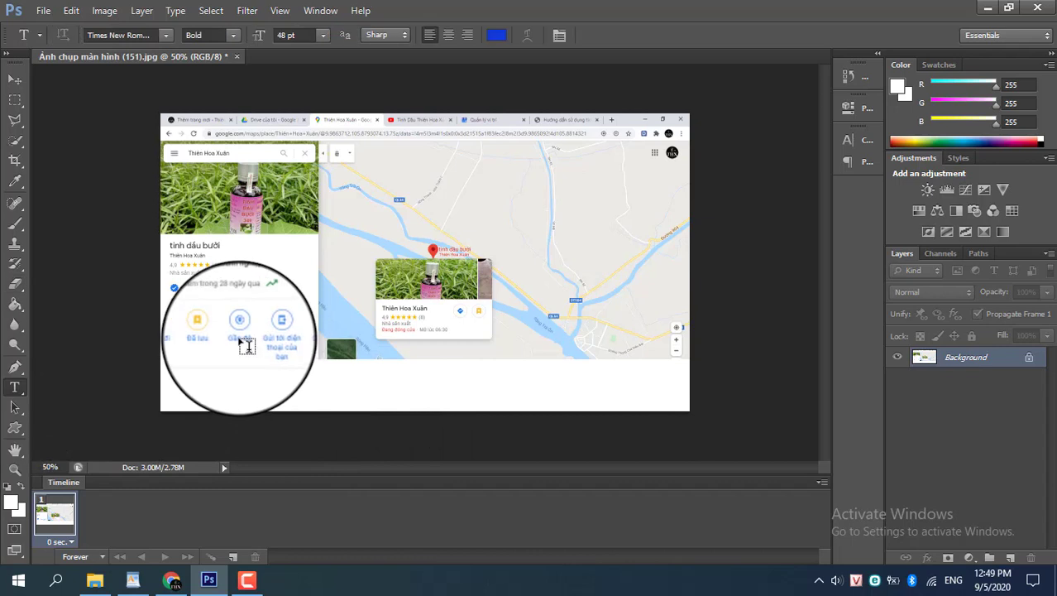
left_click(137, 587)
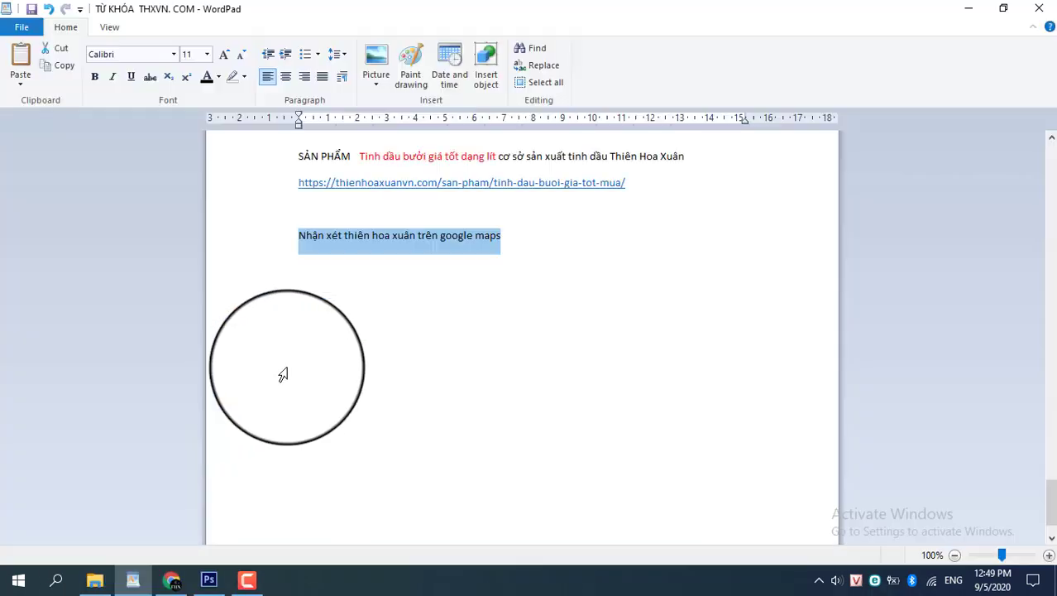
right_click(339, 237)
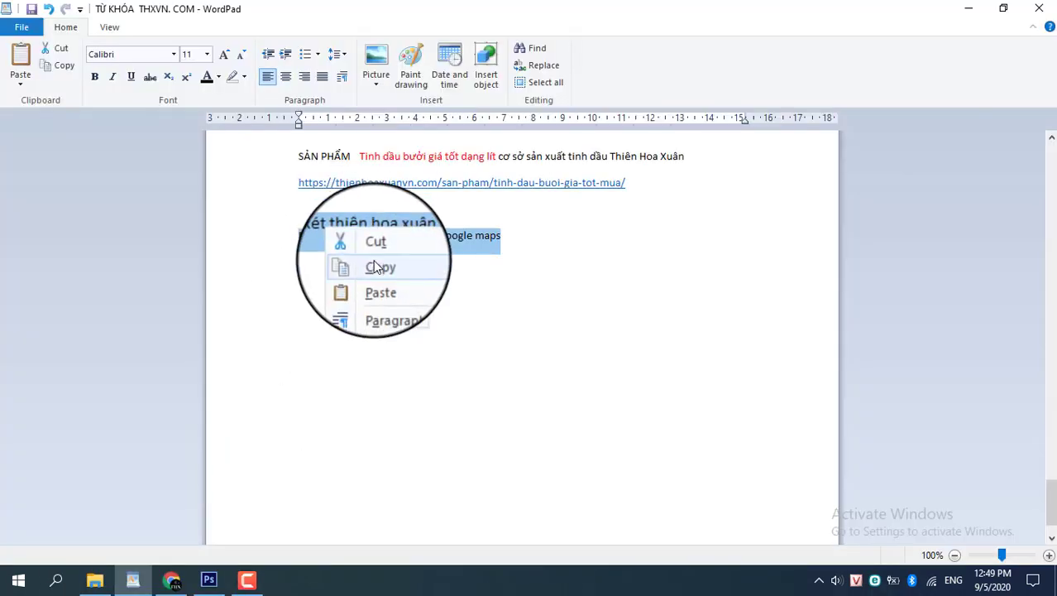
left_click(375, 266)
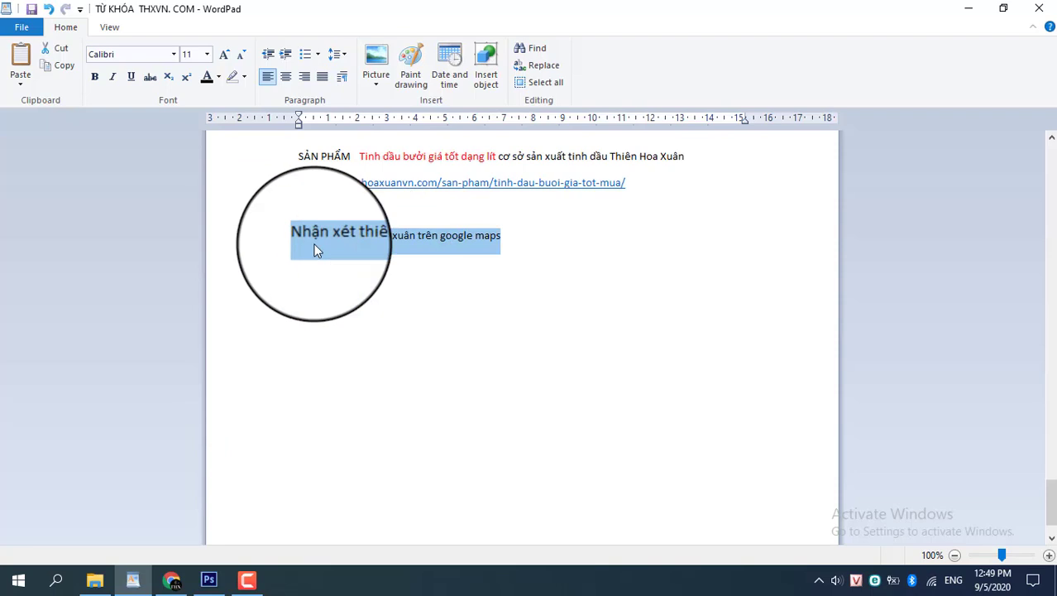
- Return to Photoshop and add a text box over the white strip containing the pasted "Nhận xét thiên hoa xuân trên google maps"
left_click(209, 579)
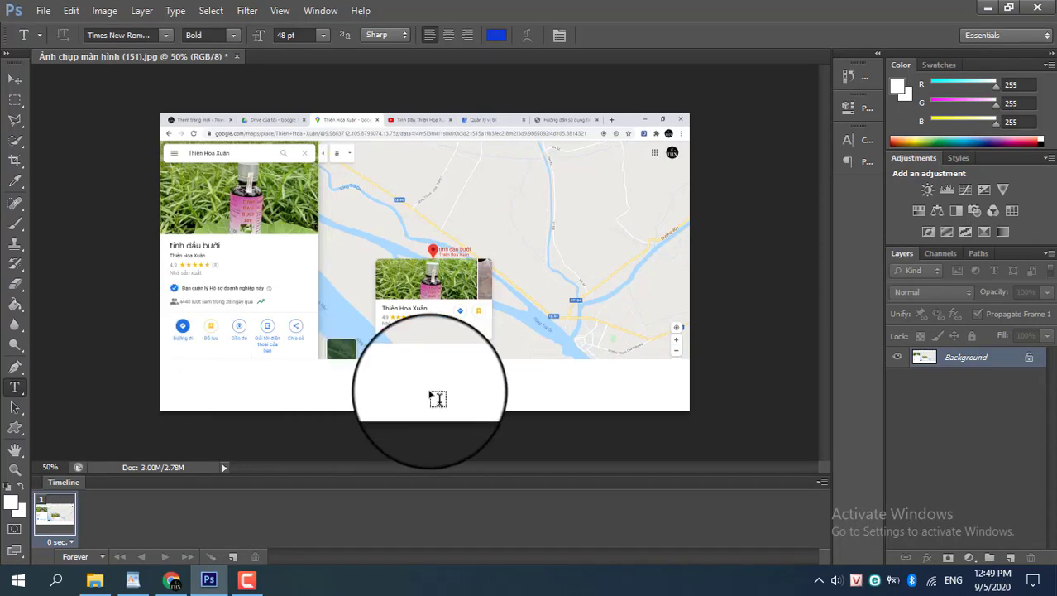
left_click_drag(160, 359, 507, 411)
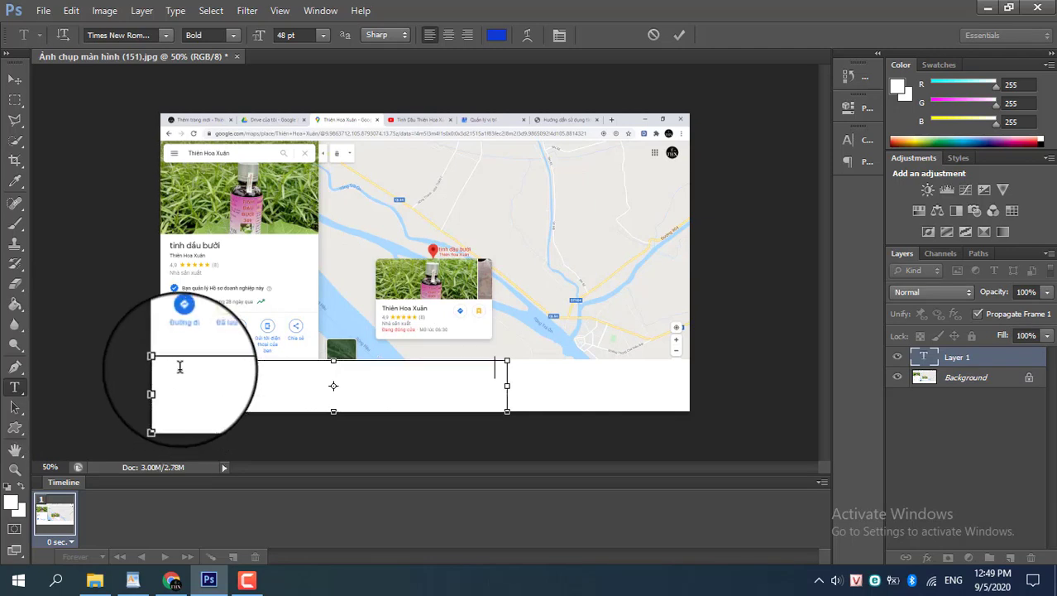
key("ctrl+v")
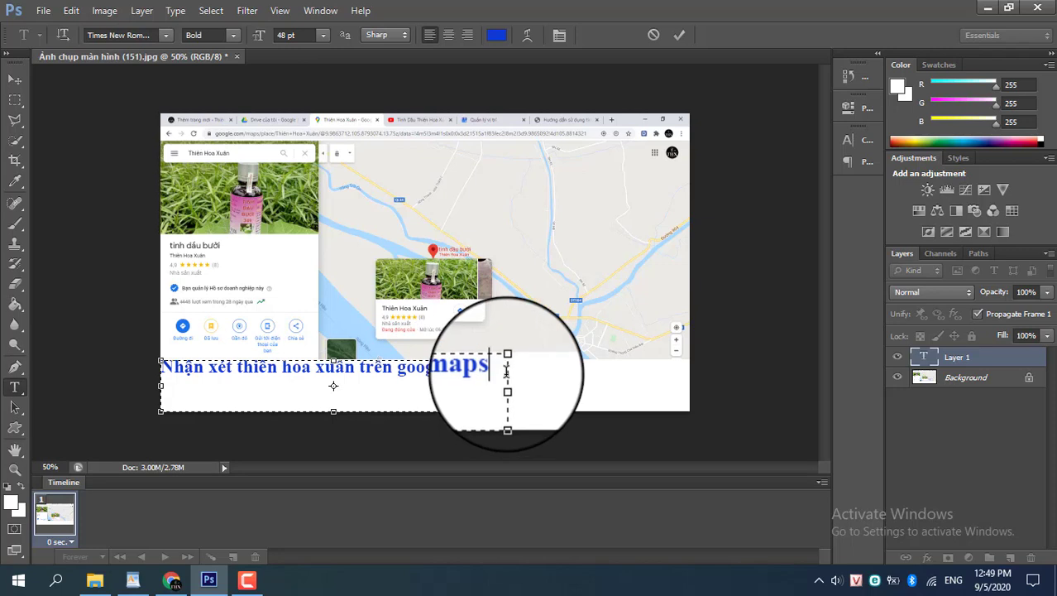
left_click_drag(507, 370, 163, 364)
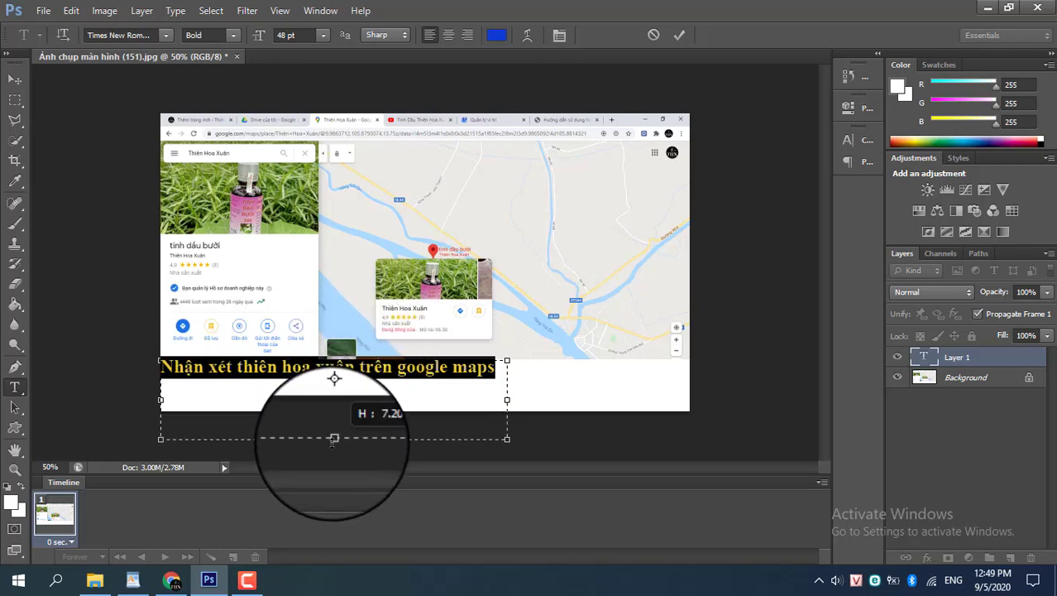
left_click_drag(333, 440, 334, 412)
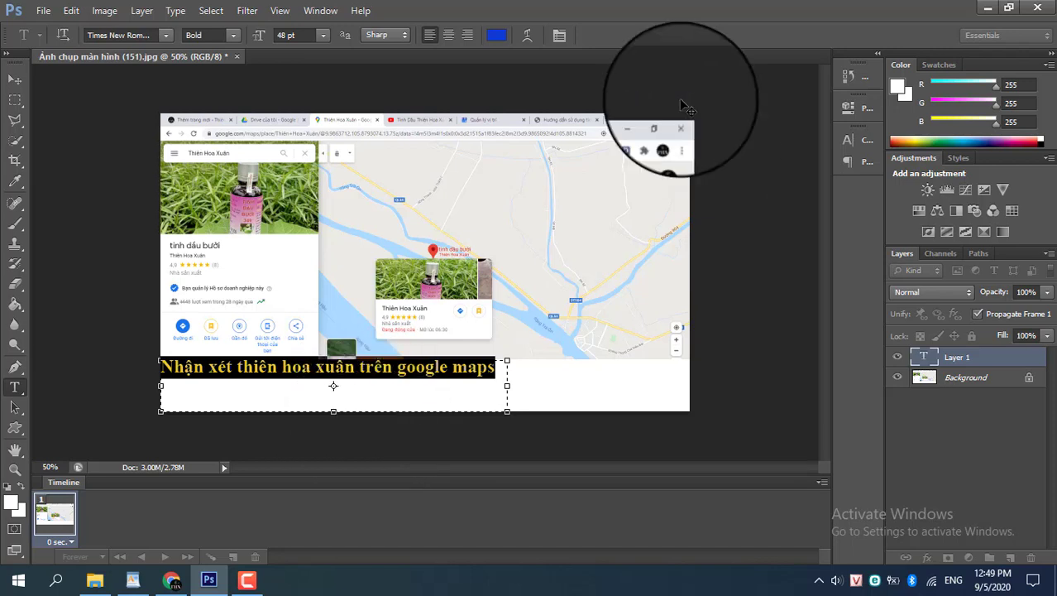
left_click(676, 35)
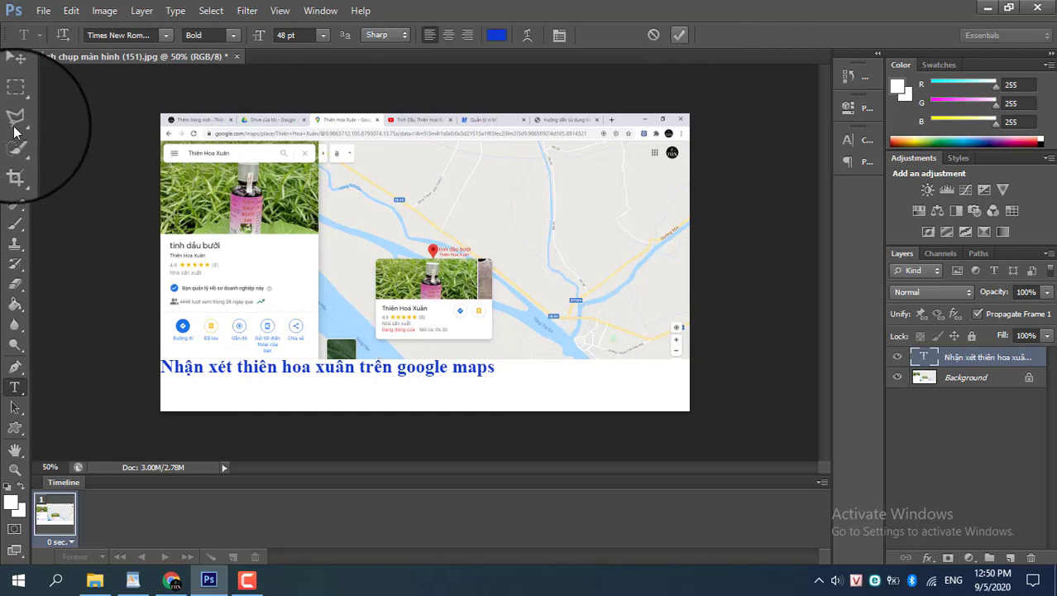
- Crop away the image's right part so the canvas ends just past the caption text
left_click(15, 159)
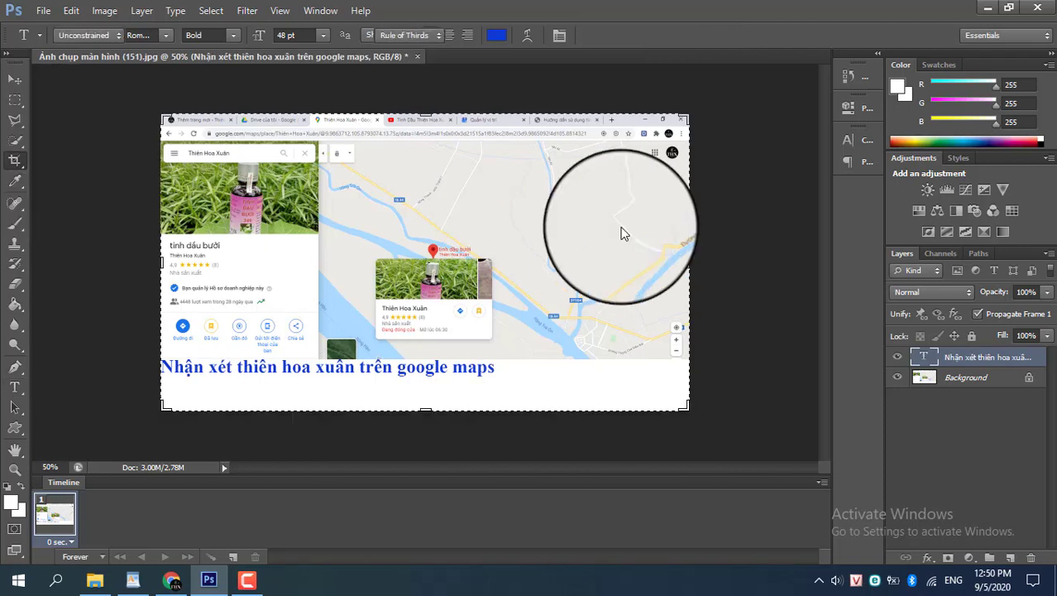
left_click_drag(688, 263, 601, 275)
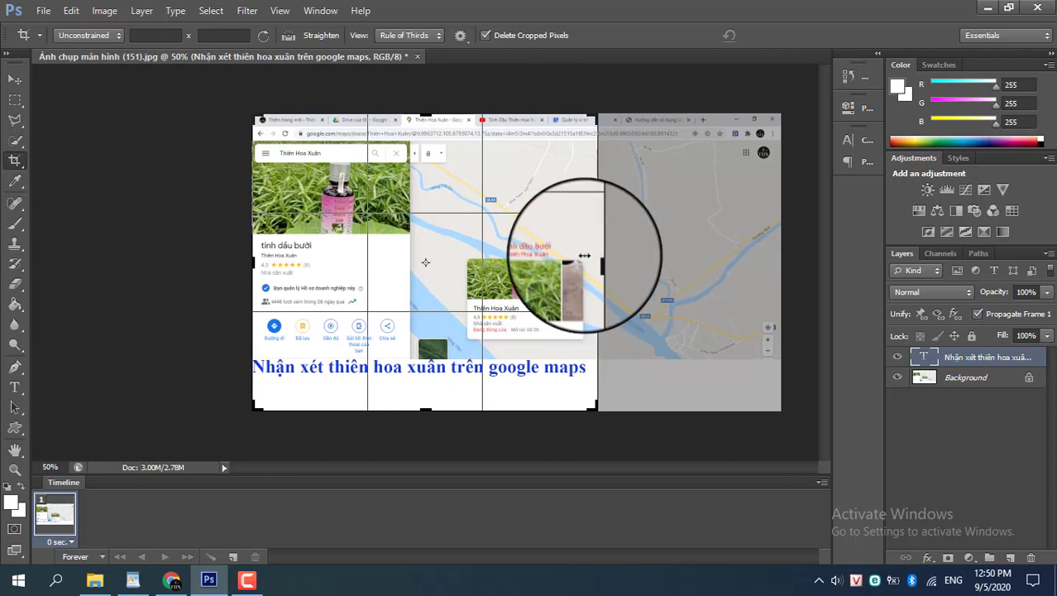
left_click(778, 35)
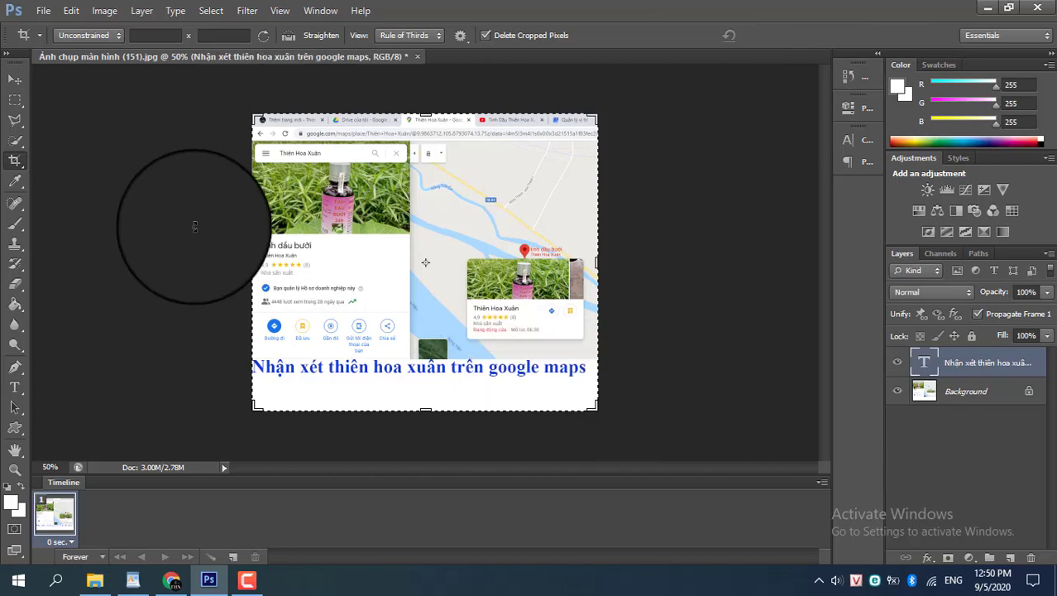
- Duplicate the caption text layer three times and extend the timeline animation to four frames
key("v")
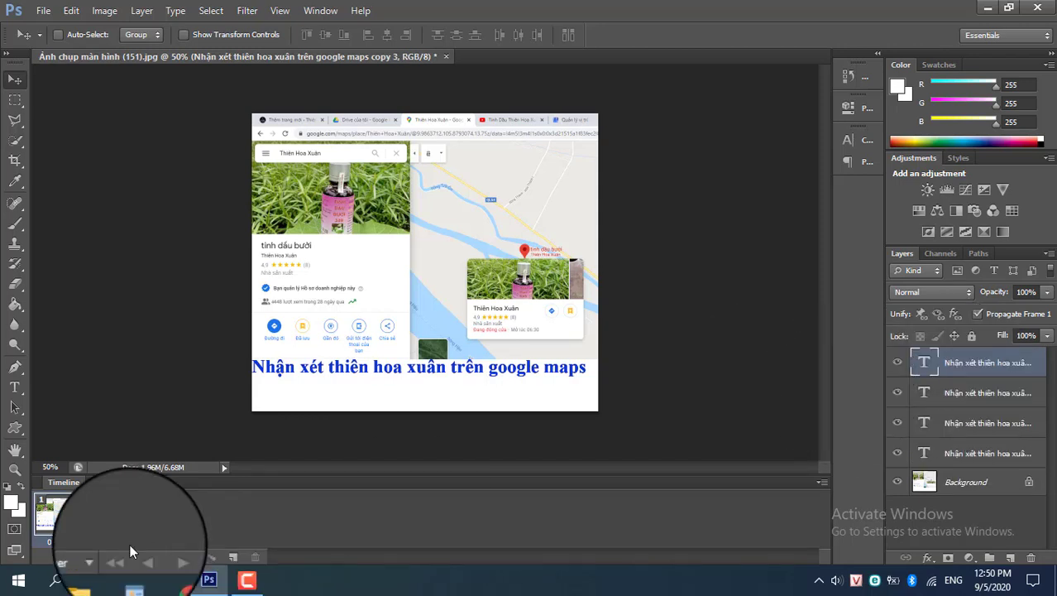
left_click(233, 557)
- Set the delay of all four animation frames to 1 second each
left_click(71, 542)
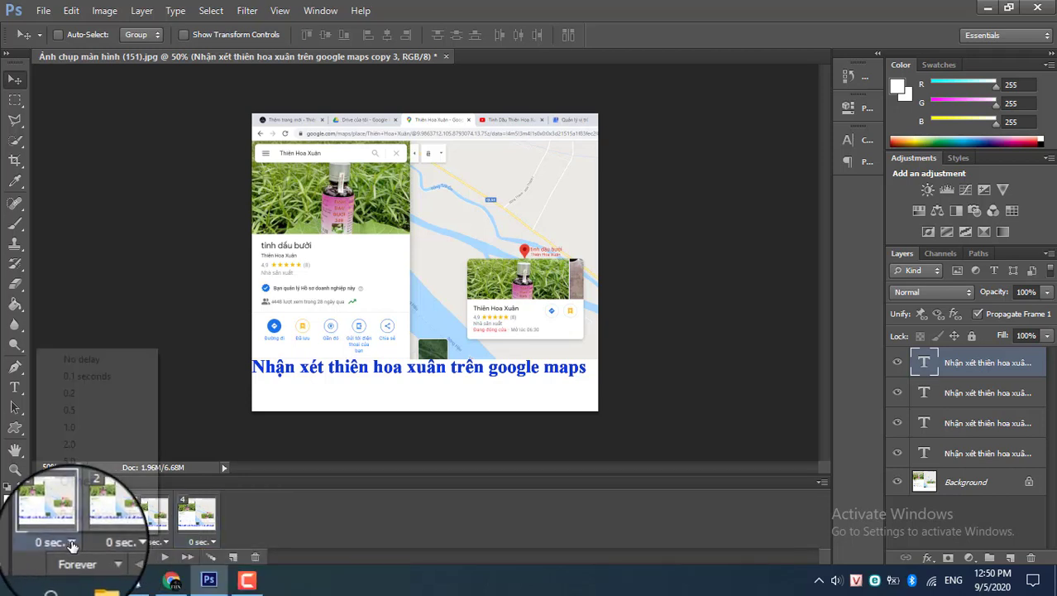
left_click(70, 427)
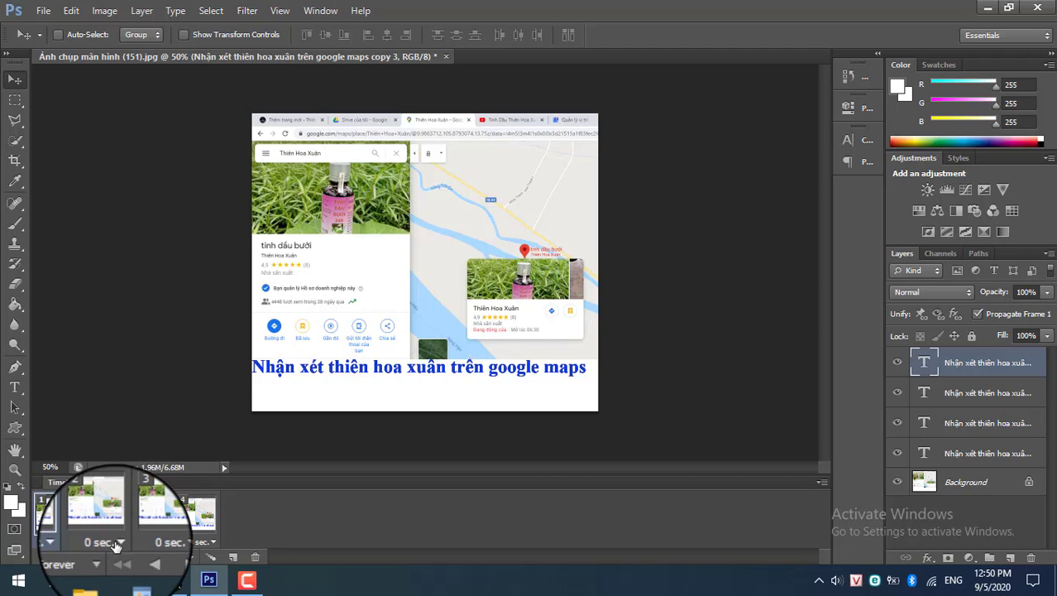
left_click(119, 544)
left_click(125, 429)
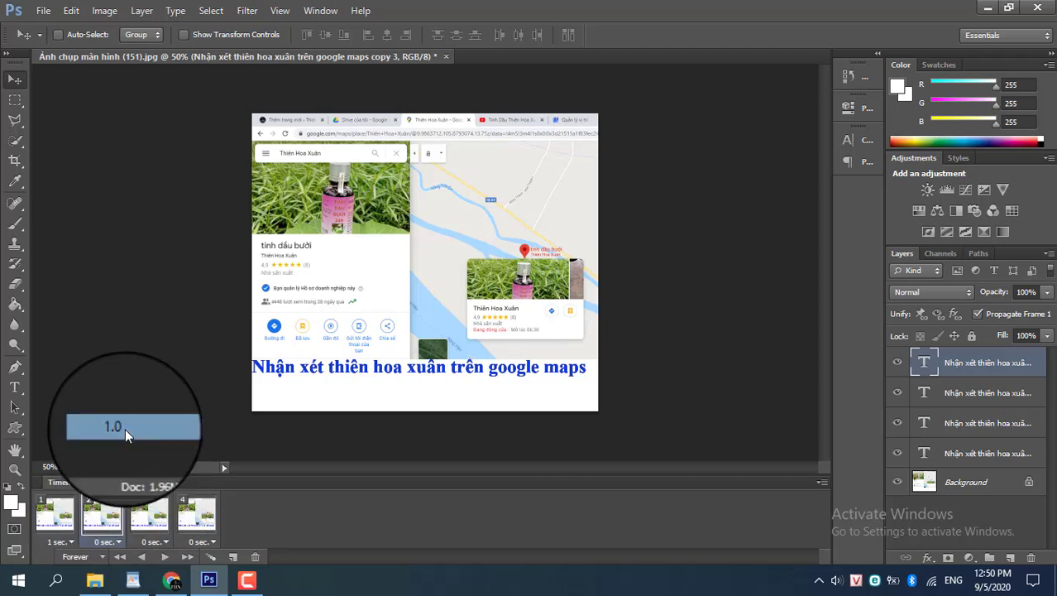
left_click(155, 542)
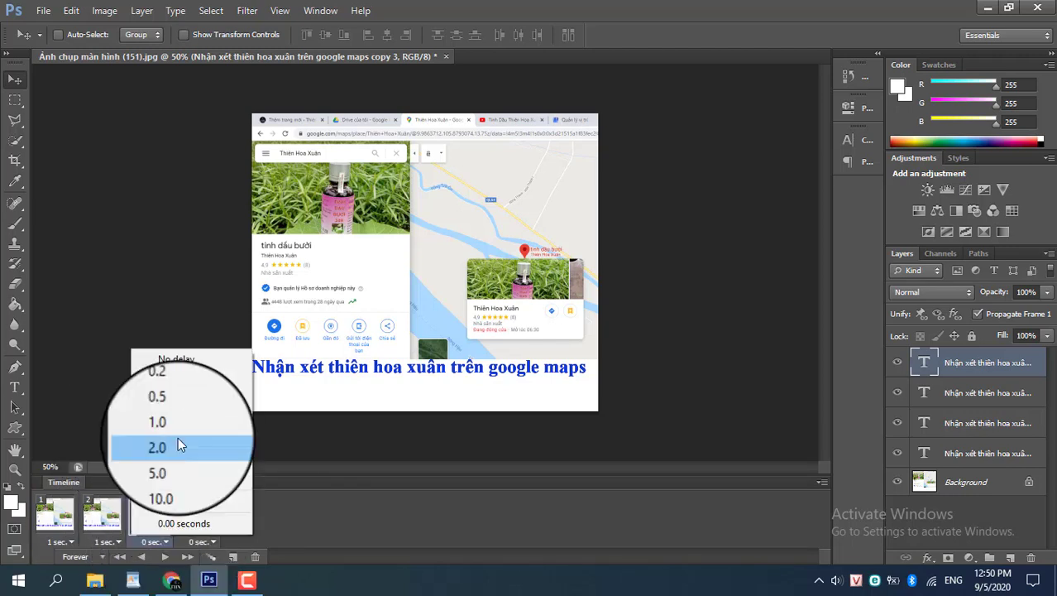
left_click(178, 425)
left_click(201, 542)
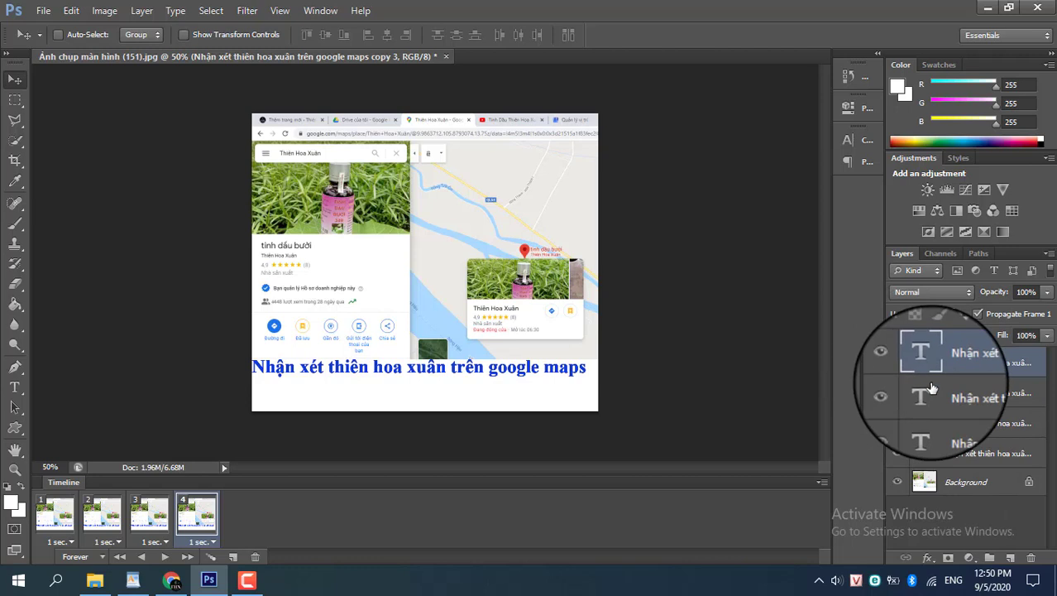
- Hide the three lower caption text layers, keeping only the topmost caption and the background shown
left_click(897, 393)
left_click(897, 422)
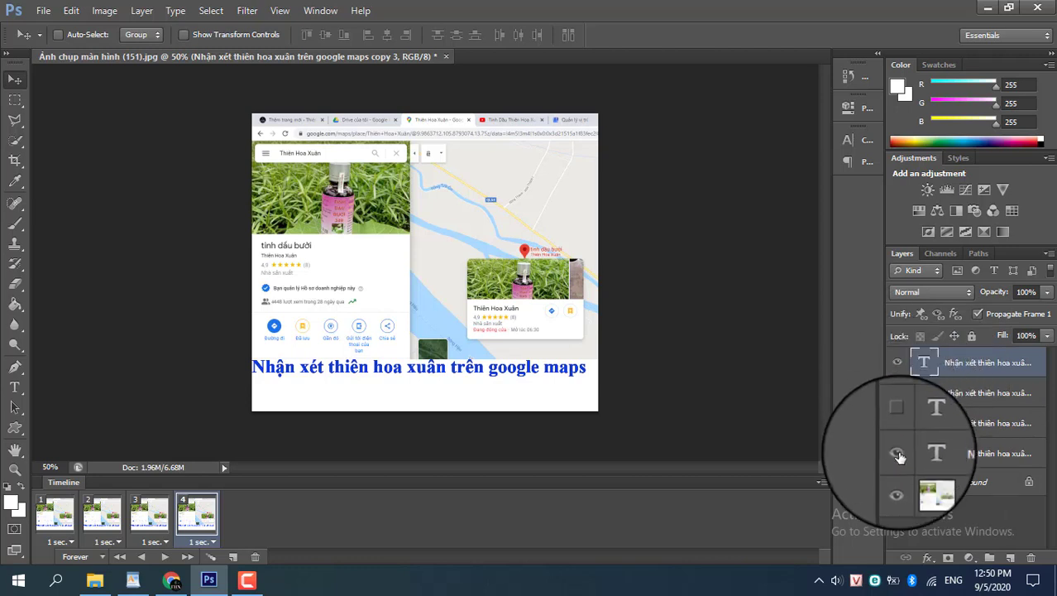
left_click(898, 454)
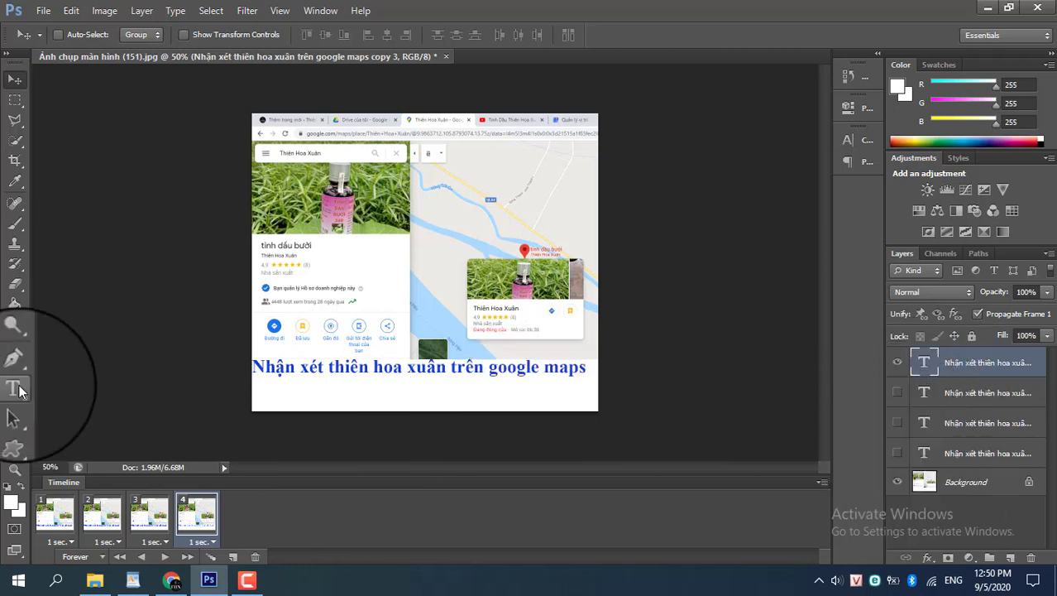
- Select the whole caption on the topmost text layer with the Type tool and accept blue 113bd6 as its colour
left_click(20, 392)
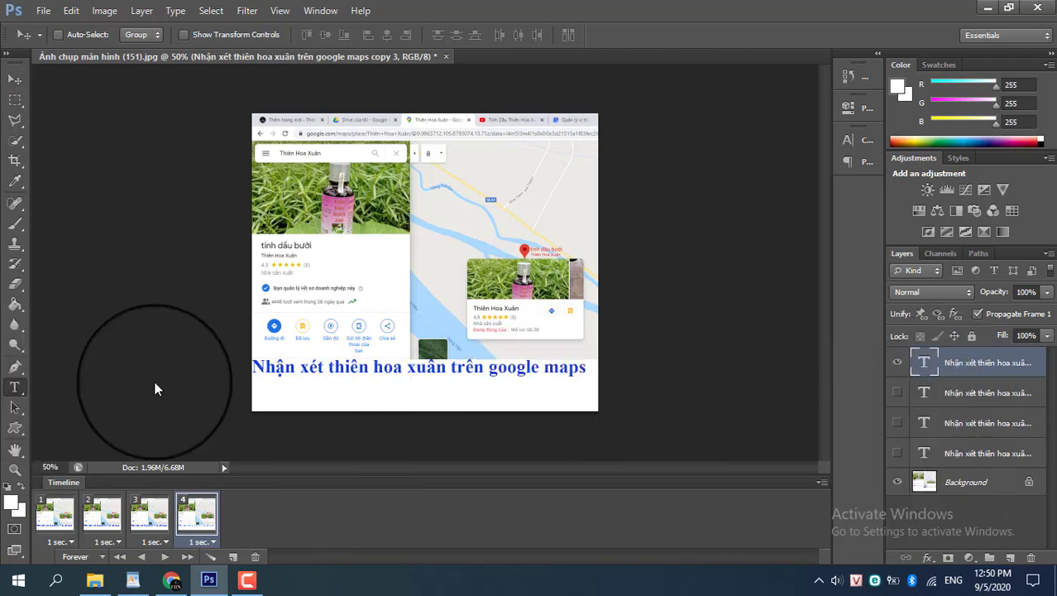
left_click(330, 368)
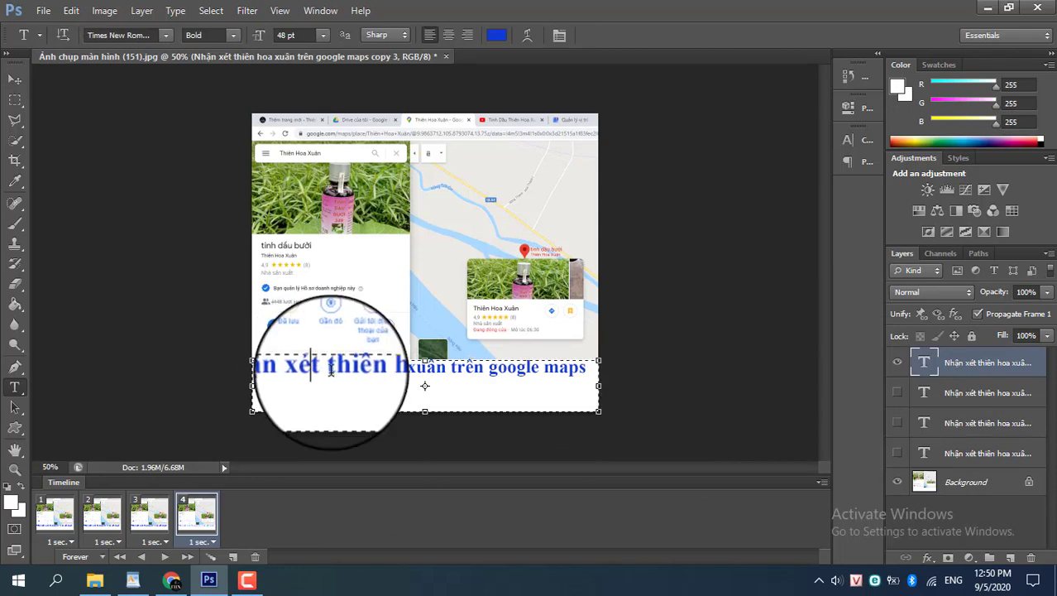
key("ctrl+a")
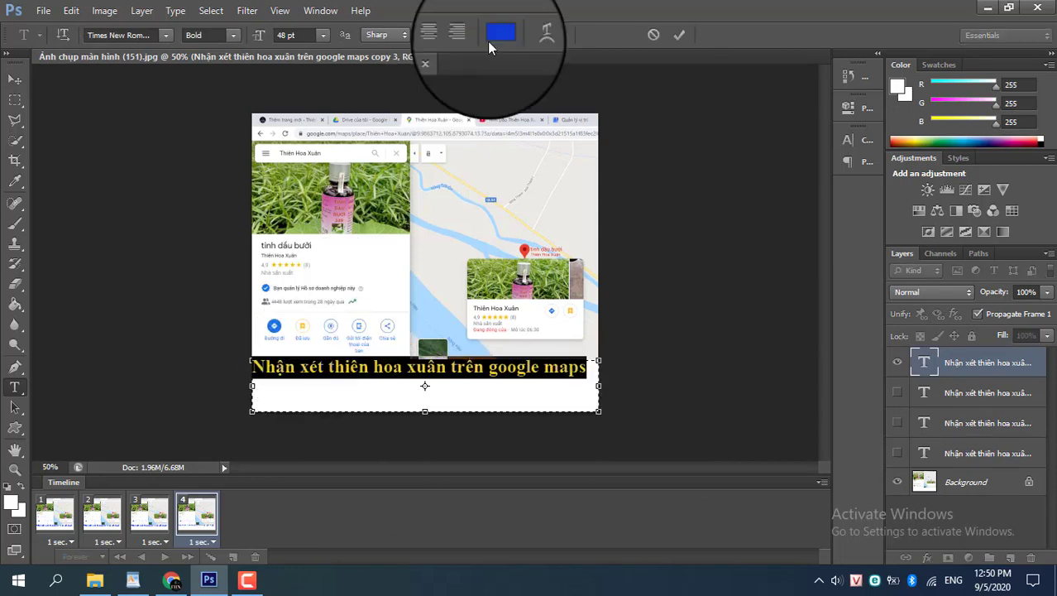
left_click(499, 36)
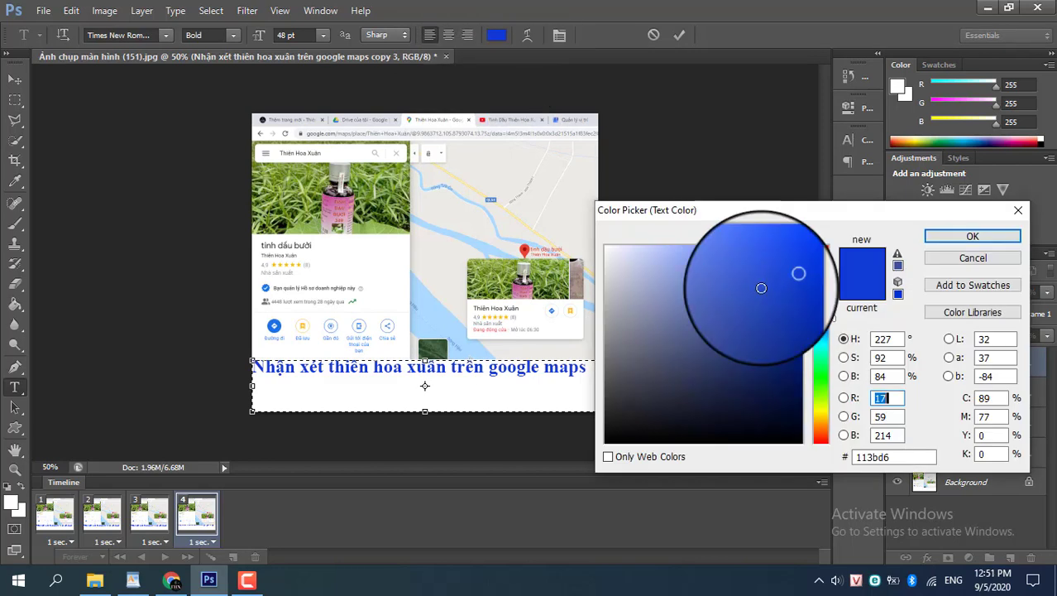
left_click(946, 238)
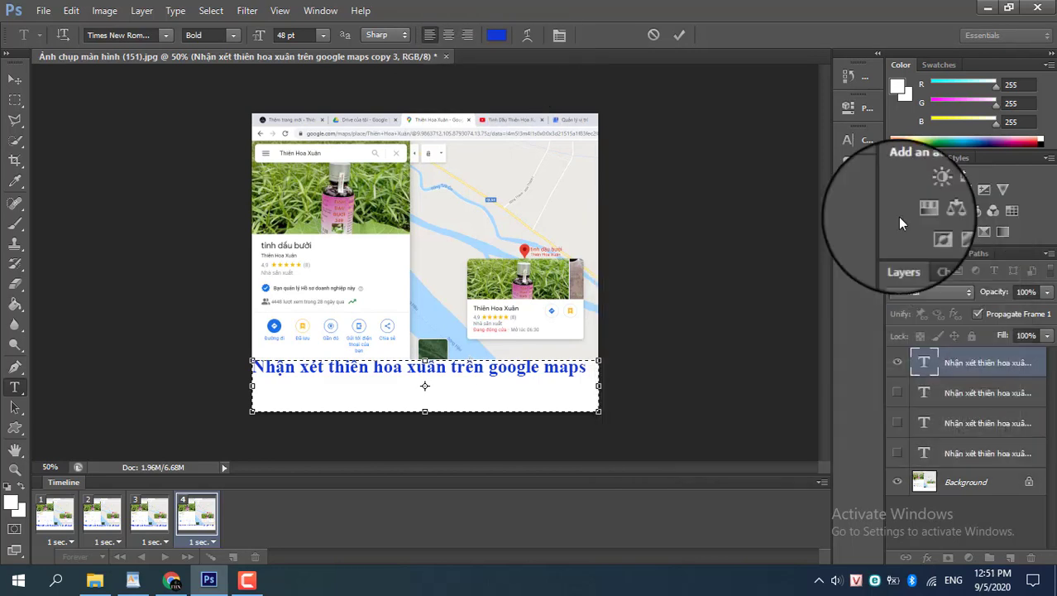
left_click(678, 39)
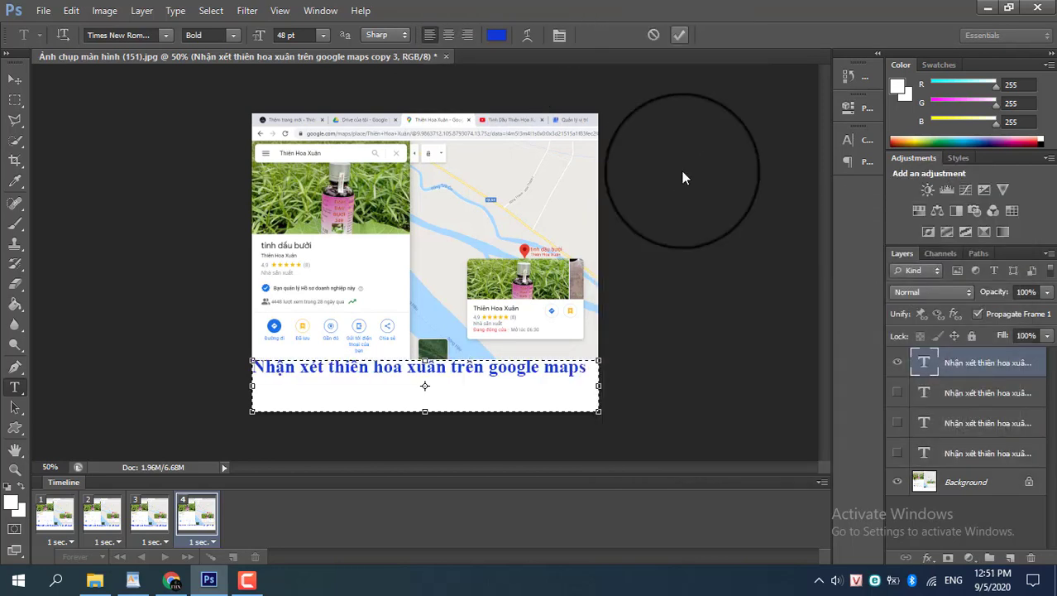
- Show only the second caption layer from the top above the background and recolour its whole text to red f51640
left_click(898, 394)
left_click(898, 365)
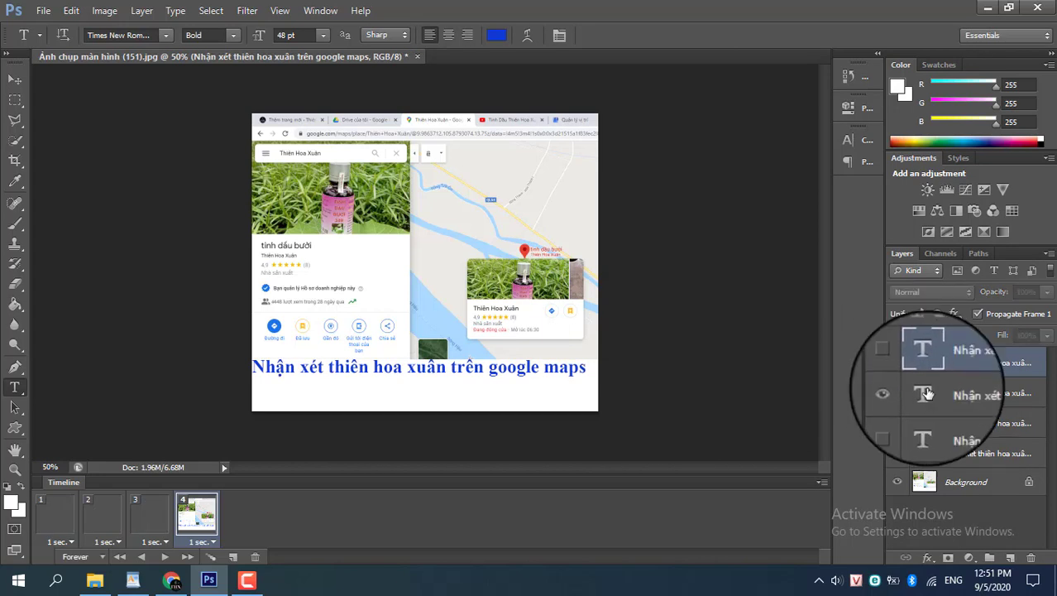
left_click(949, 401)
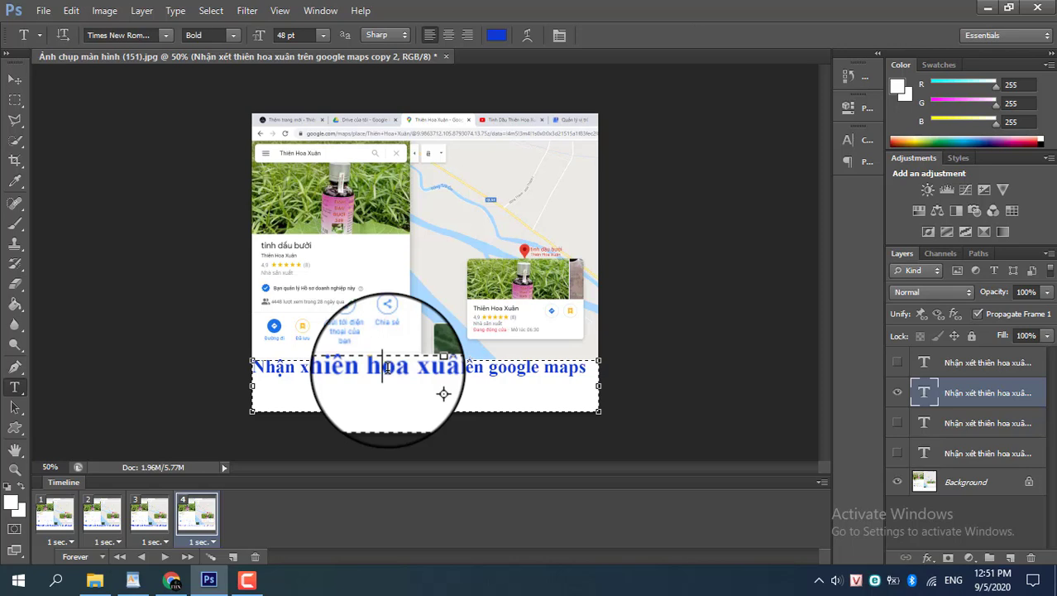
triple_click(386, 369)
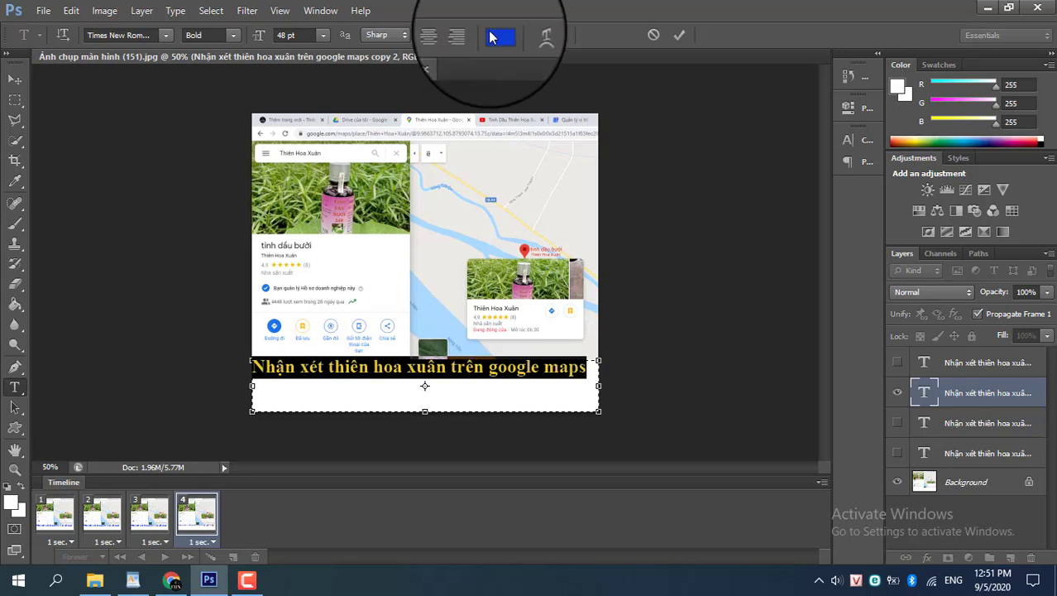
left_click(492, 37)
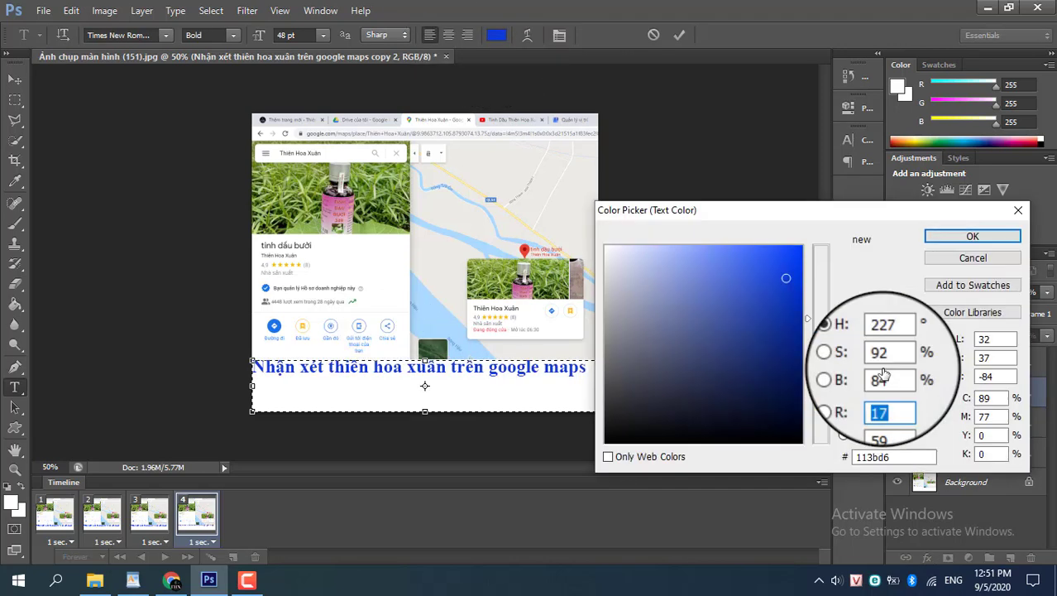
left_click(821, 251)
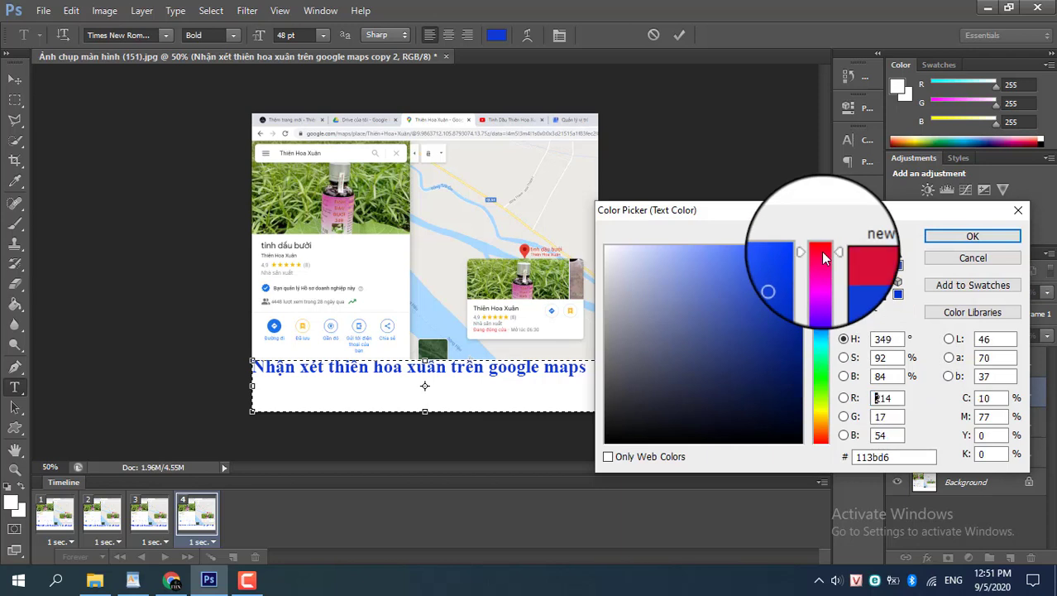
left_click(785, 252)
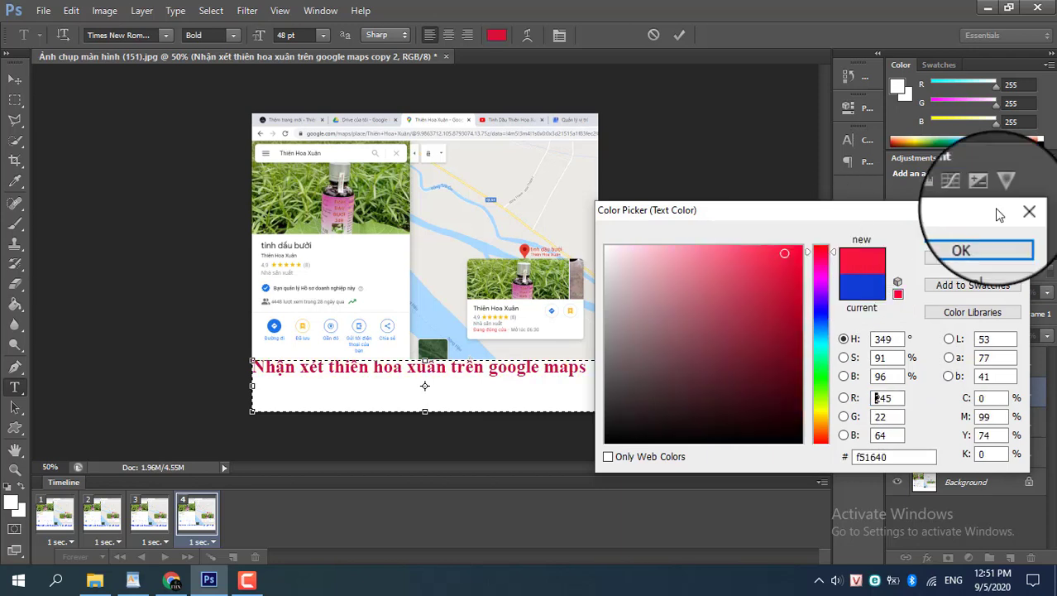
left_click(970, 240)
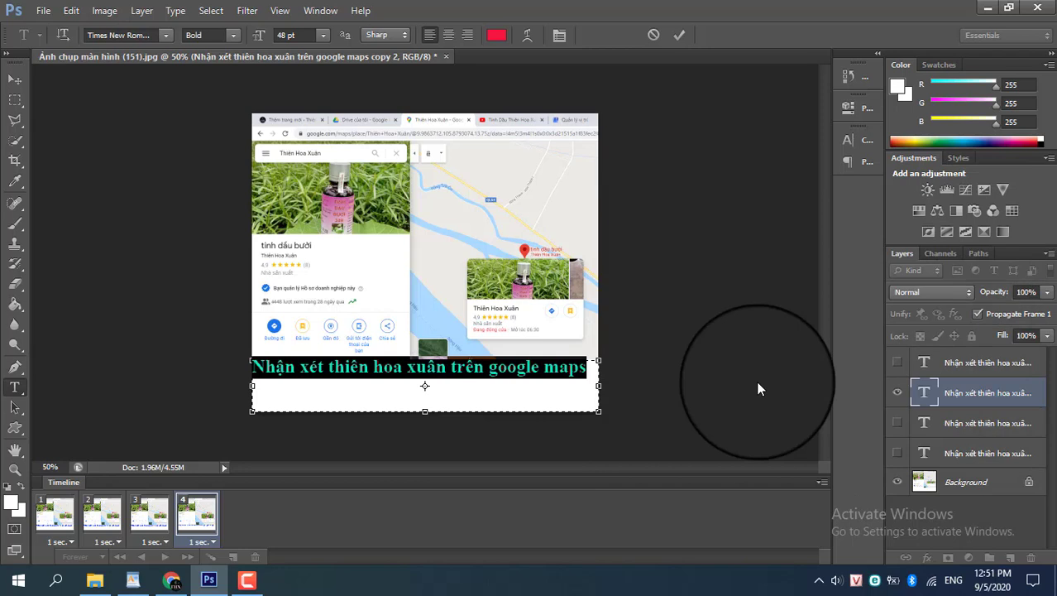
left_click(679, 37)
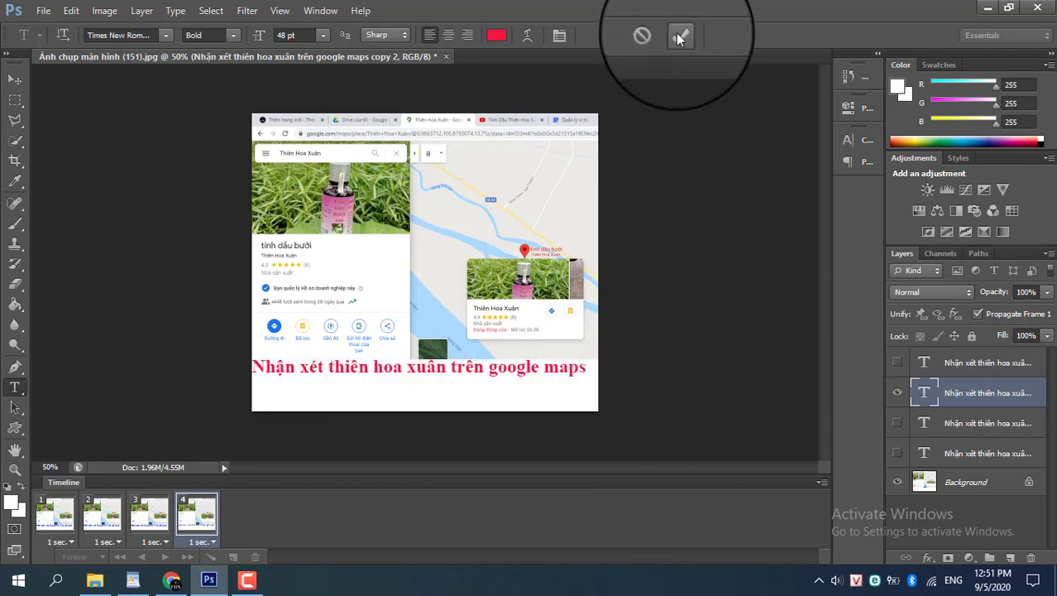
- Show only the third caption layer from the top above the background and recolour its whole text to green 11d61f
left_click(945, 428)
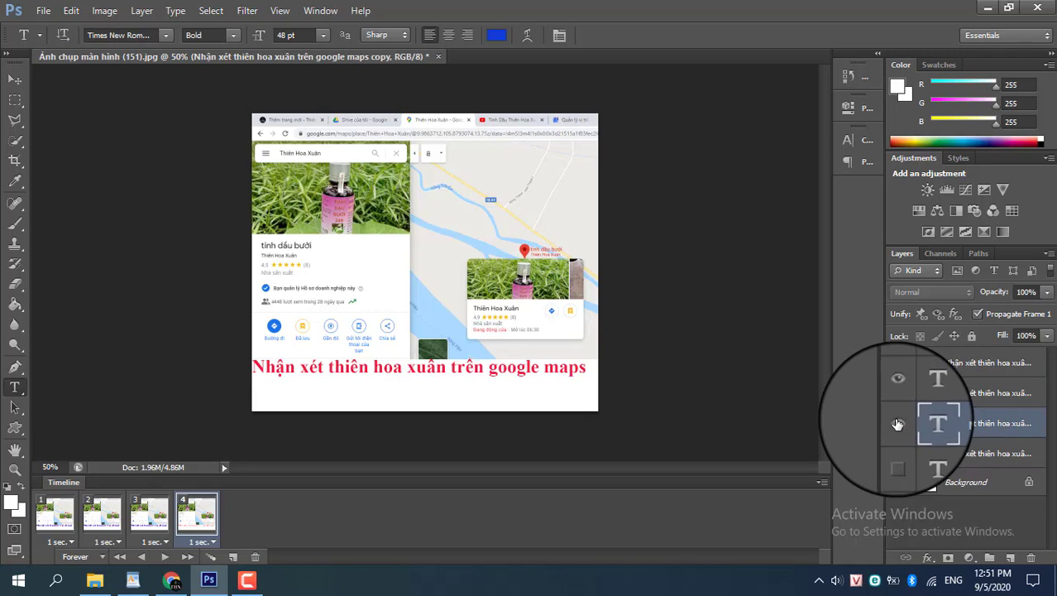
left_click(898, 423)
left_click(898, 392)
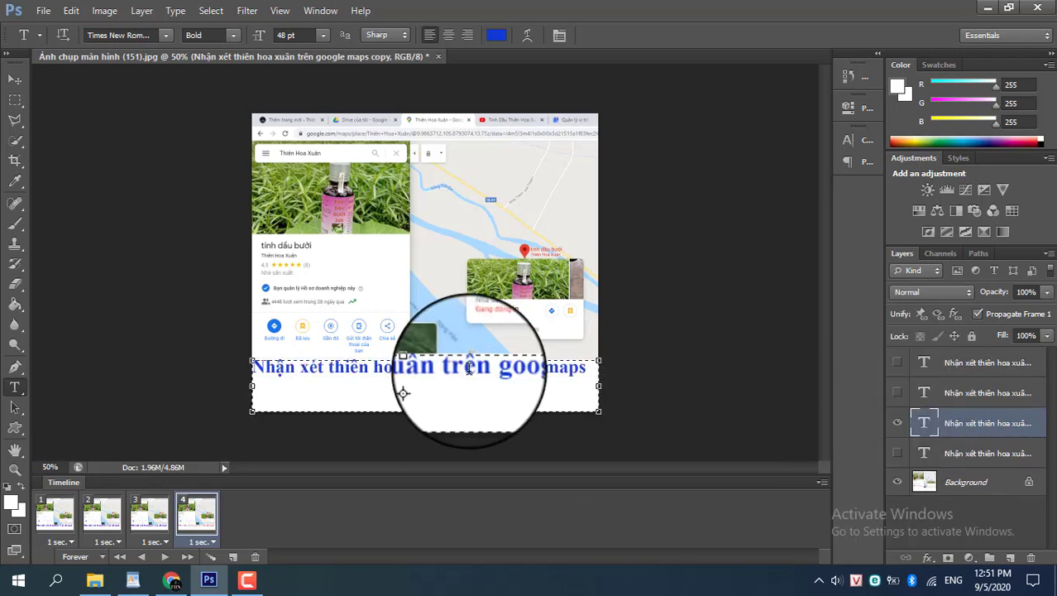
key("ctrl+a")
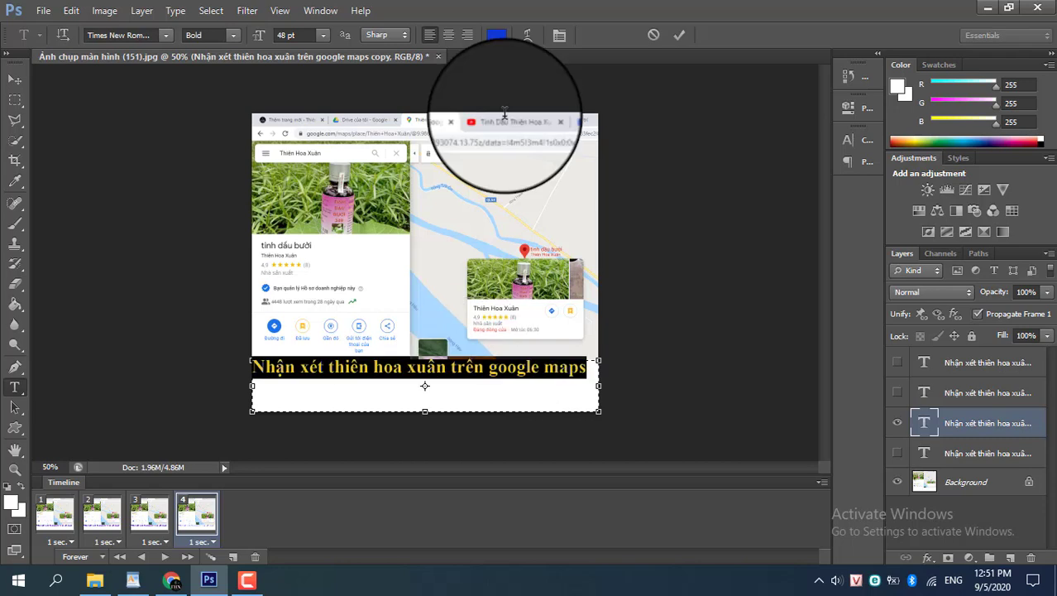
left_click(497, 35)
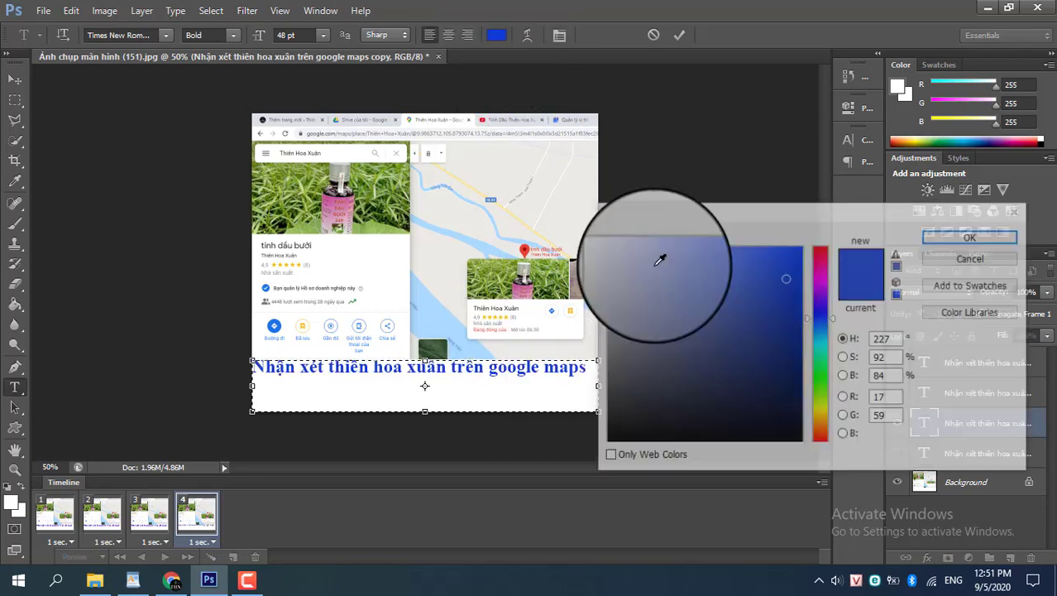
left_click(818, 348)
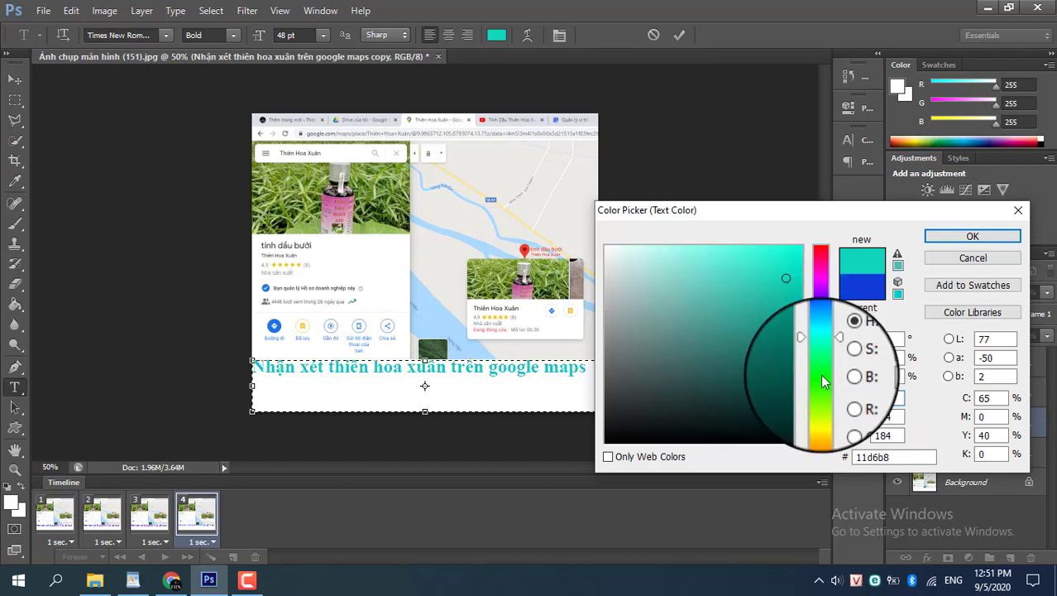
left_click(820, 375)
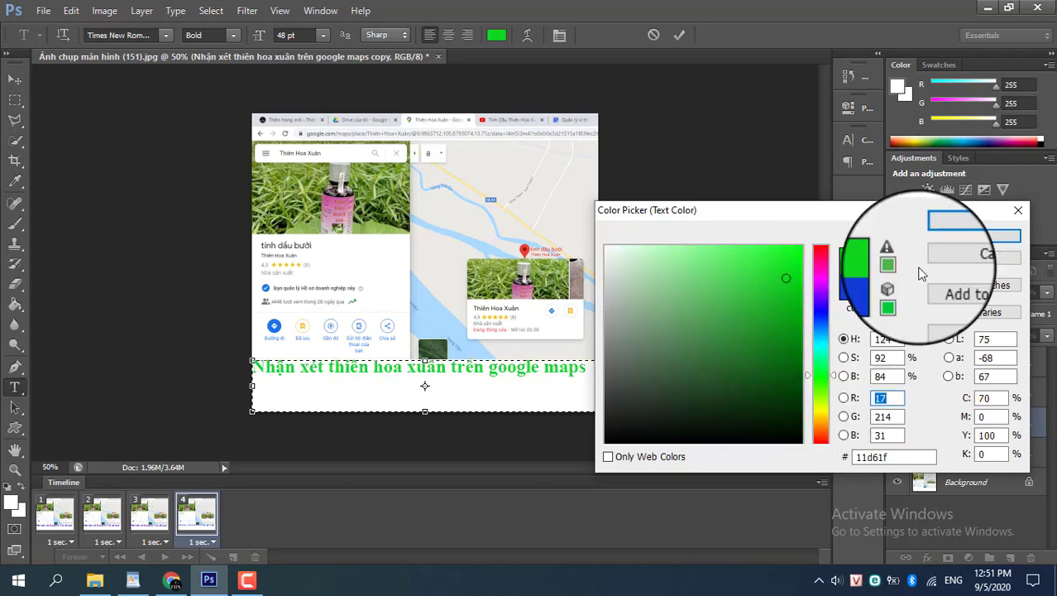
left_click(973, 236)
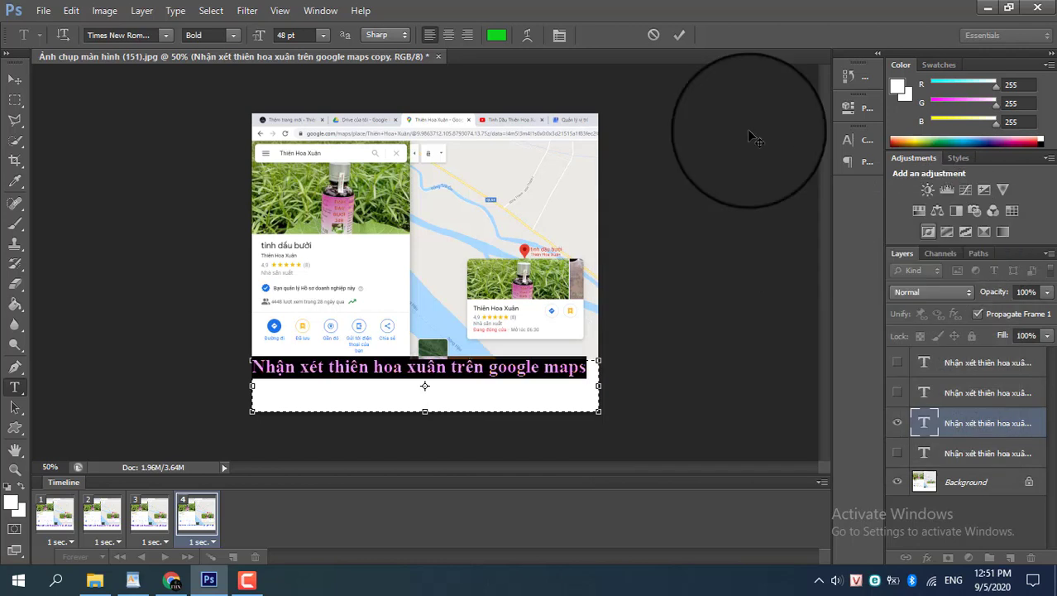
left_click(678, 36)
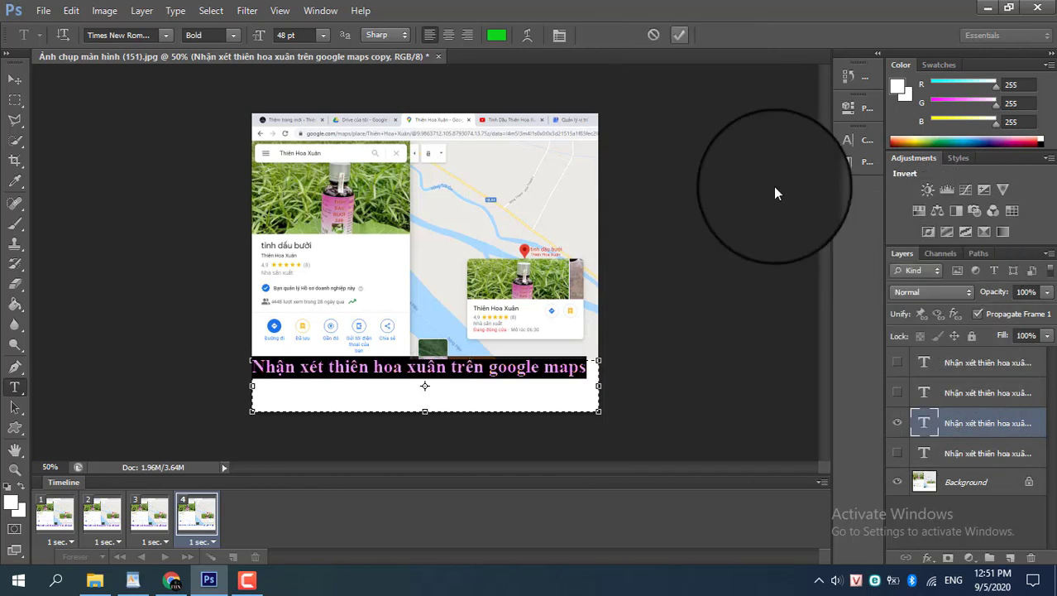
- Show only the bottom caption layer above the background and recolour its whole text to magenta bf0c9f
left_click(898, 426)
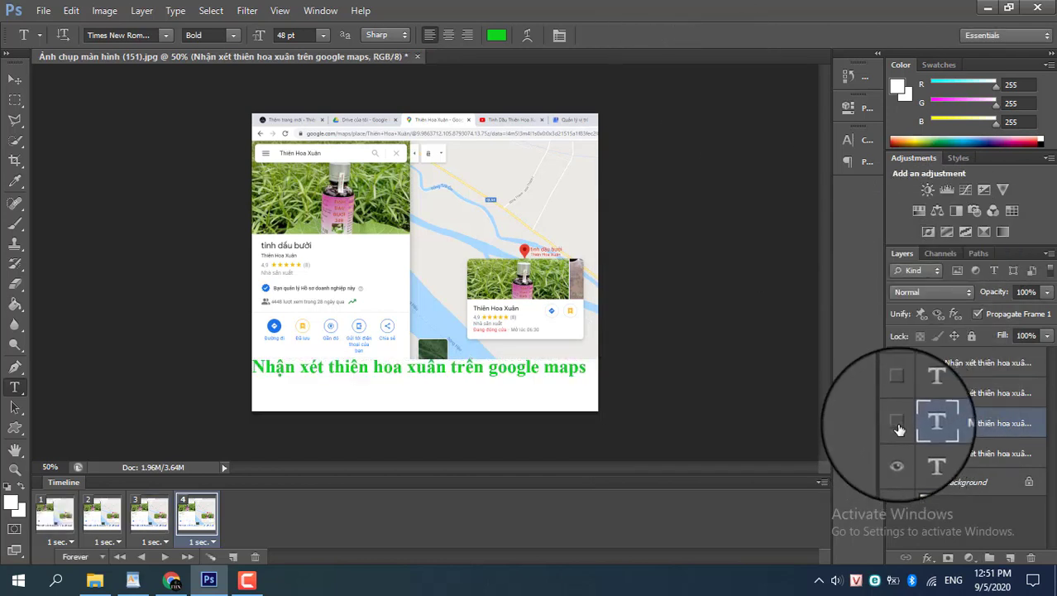
left_click(932, 454)
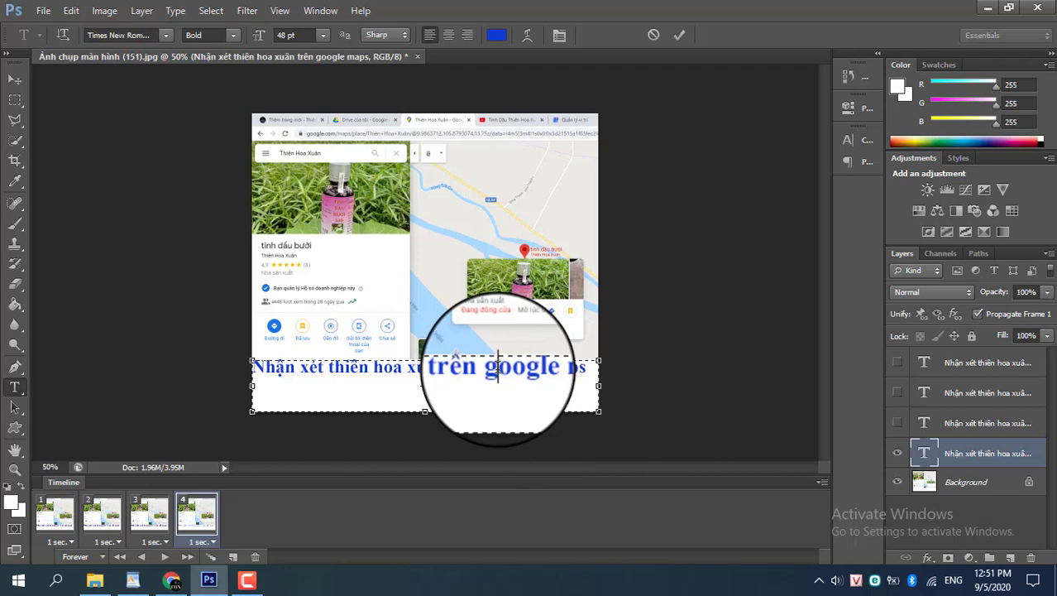
key("ctrl+a")
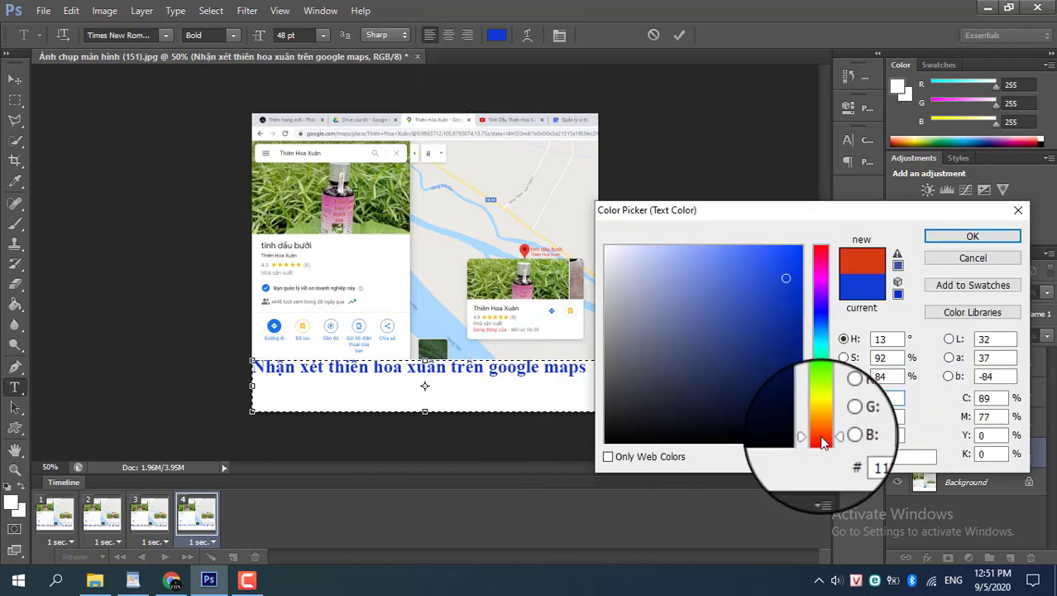
left_click(821, 414)
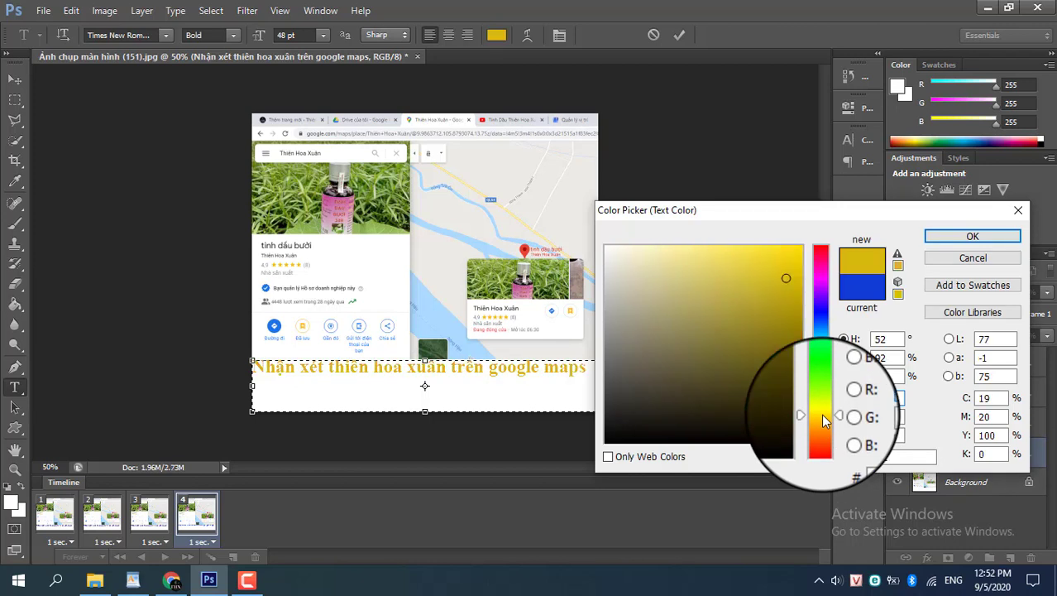
left_click(822, 436)
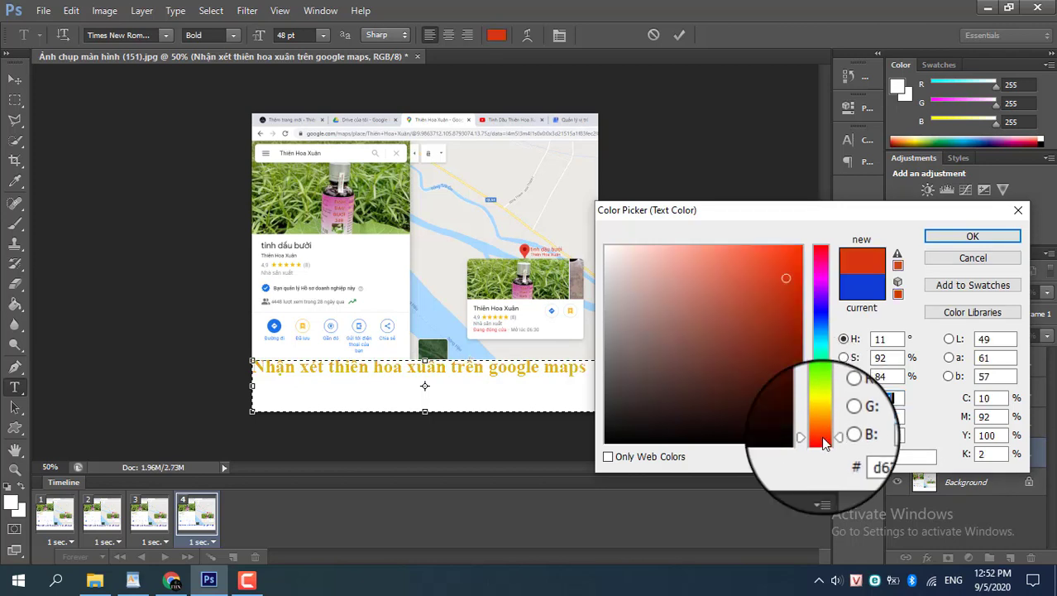
left_click(815, 273)
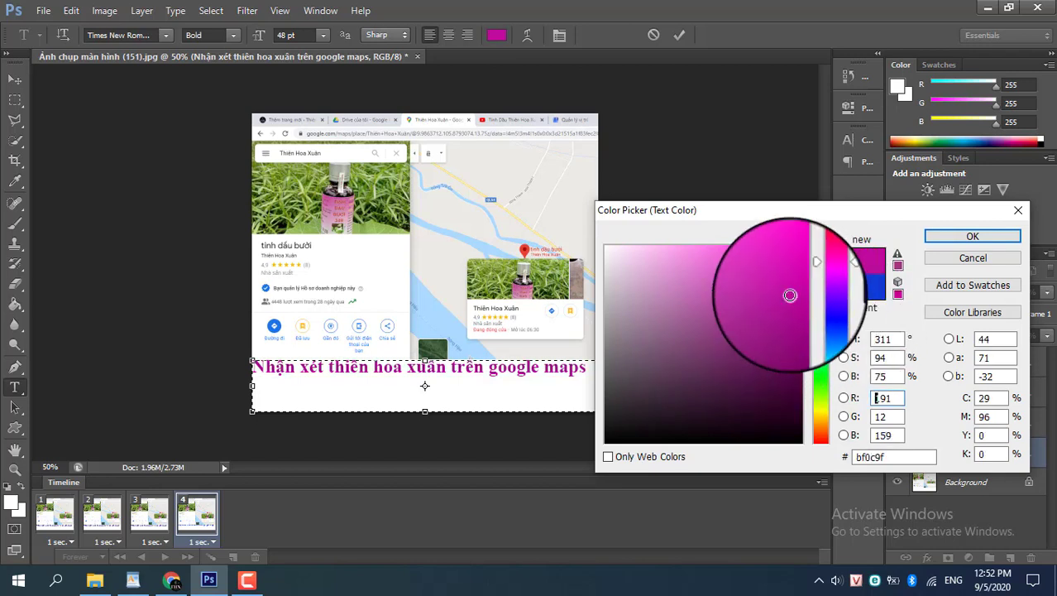
left_click(951, 236)
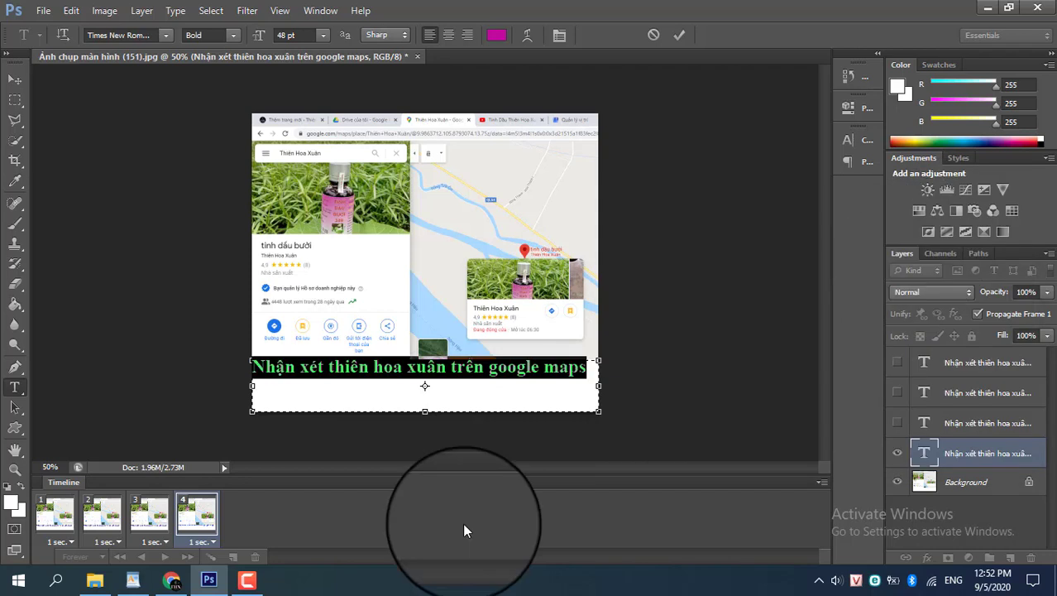
left_click(679, 34)
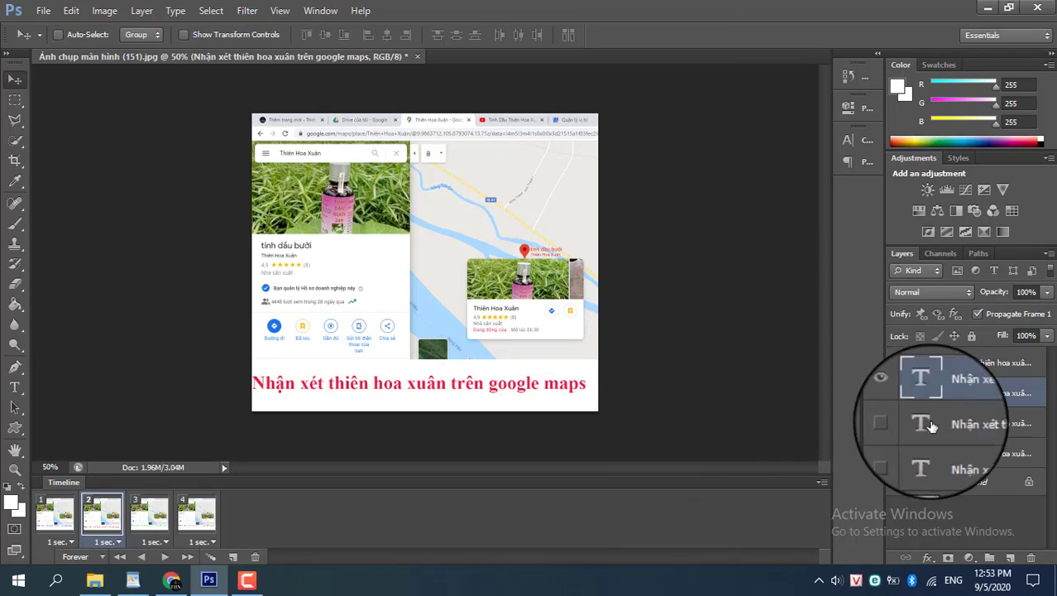
- In frame 3, nudge the green caption on the third text layer down into the white strip below the map
left_click(931, 424)
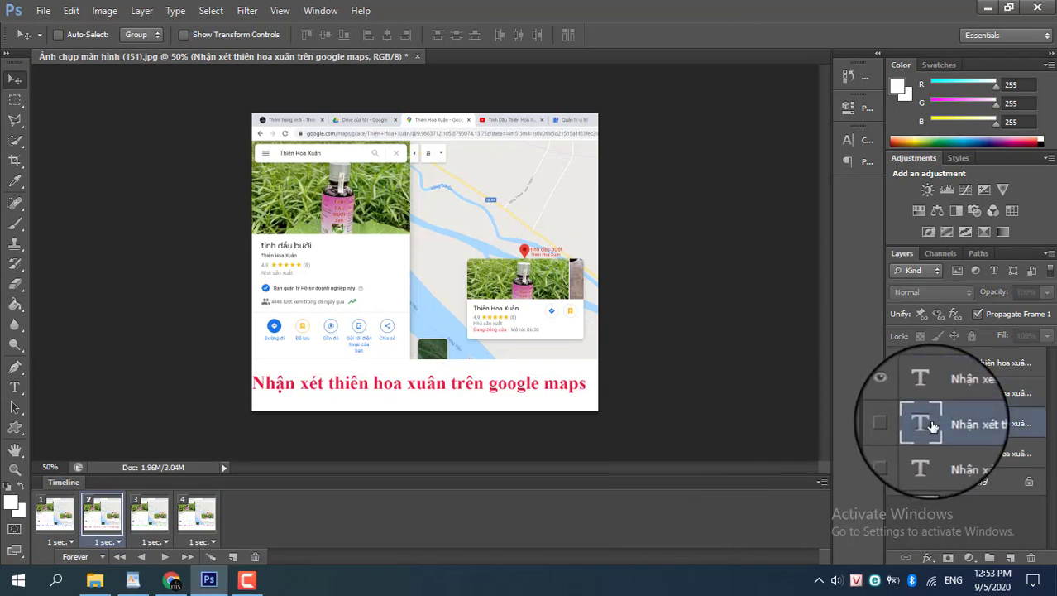
left_click(138, 526)
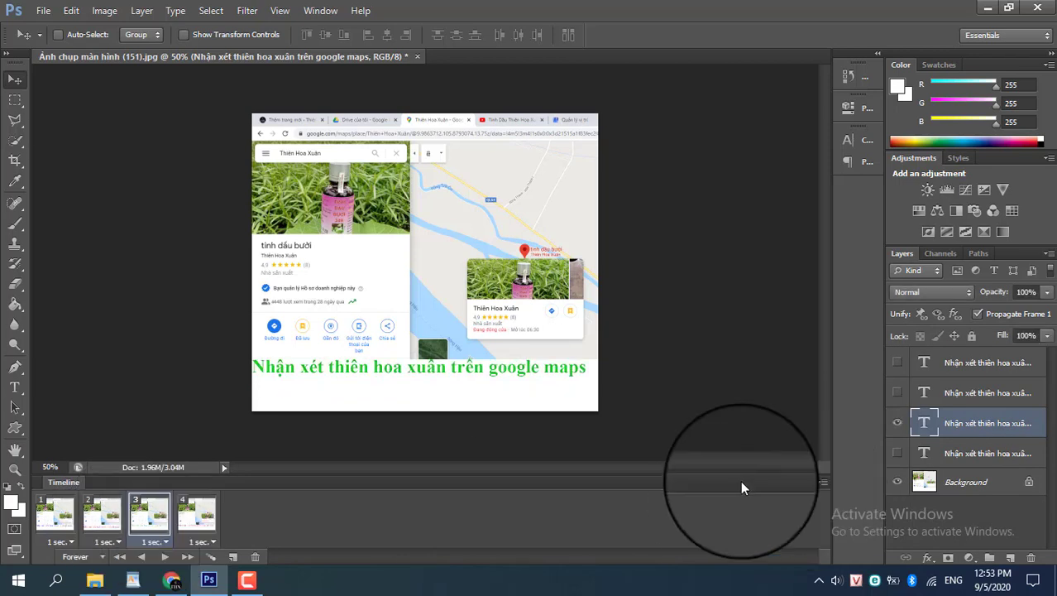
key("Down")
key("Down")
key("Down")
key("Down")
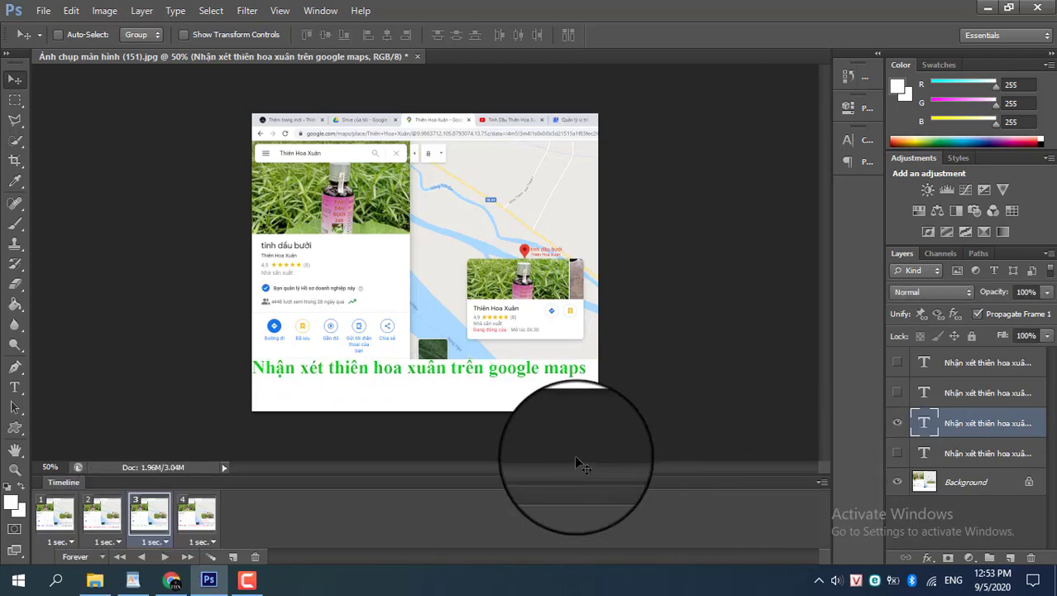
key("Down")
key("Down")
key("Down")
key("Down")
key("Down")
key("Down")
key("Down")
key("Down")
key("Down")
key("Down")
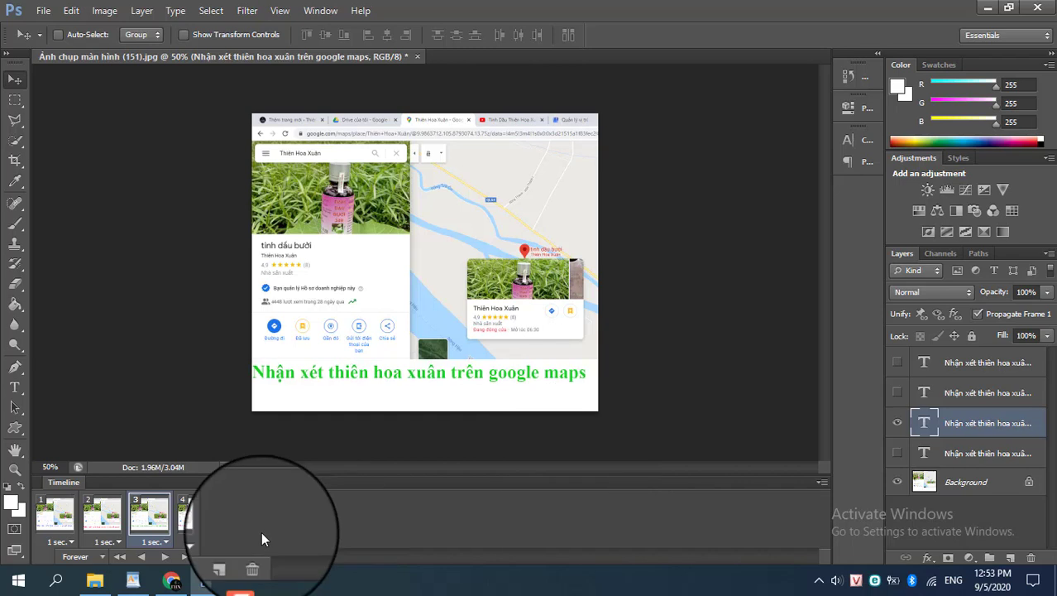
- In frame 4, nudge the magenta caption on the bottom text layer down to mid-strip, and preview the animation
left_click(197, 515)
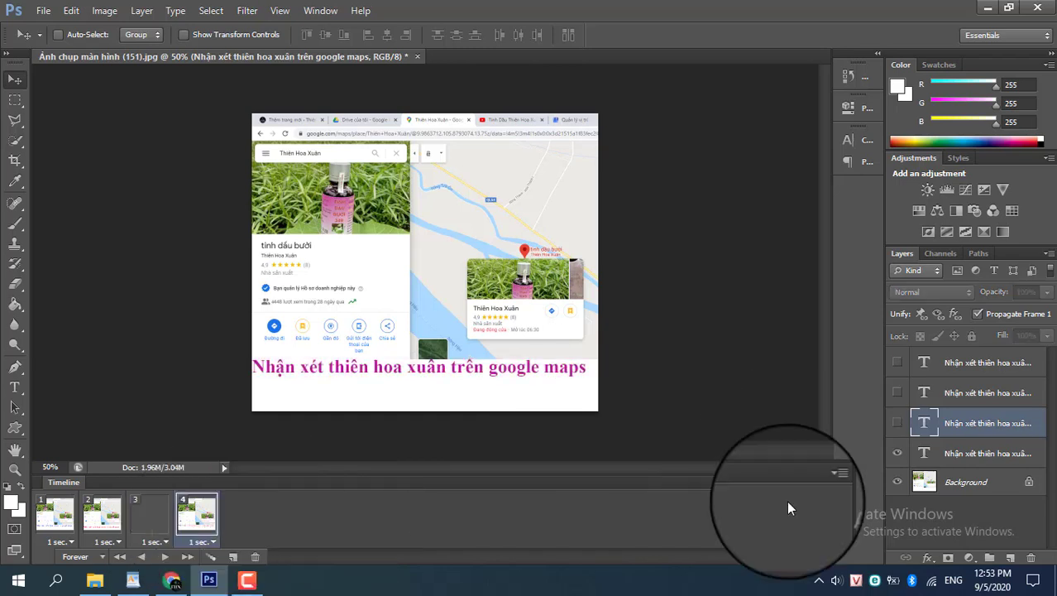
left_click(932, 461)
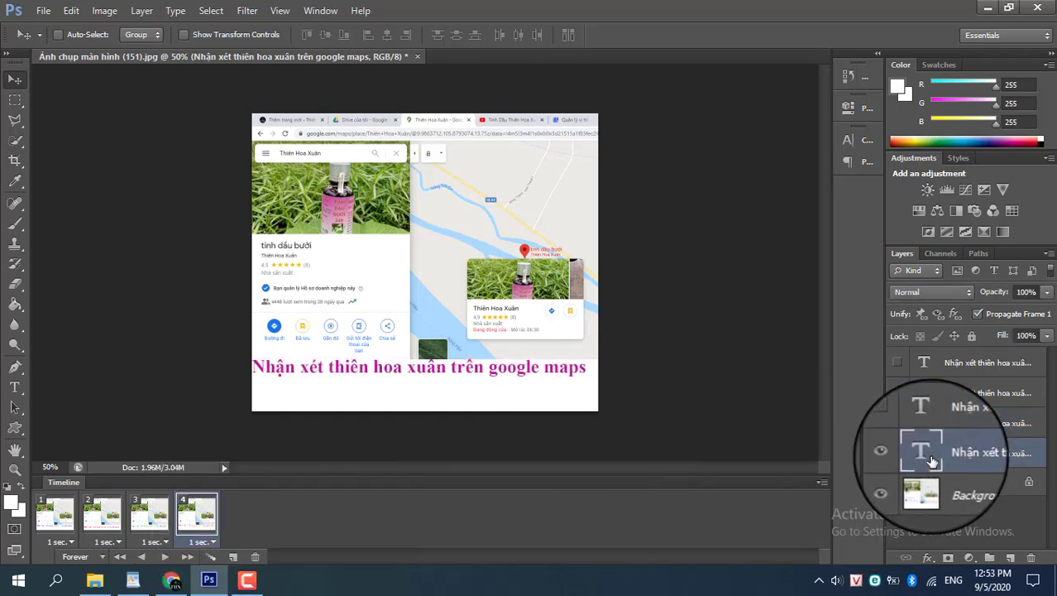
key("Down")
key("Down")
key("Down")
key("Down")
key("Down")
key("Down")
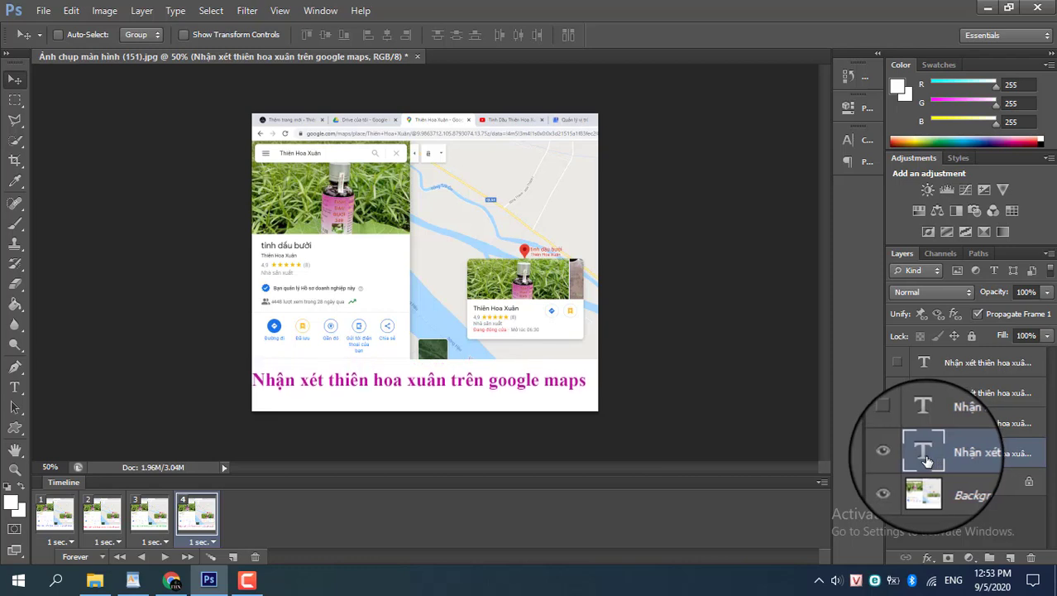
key("Down")
key("Down")
key("Down")
key("Down")
key("Down")
key("Down")
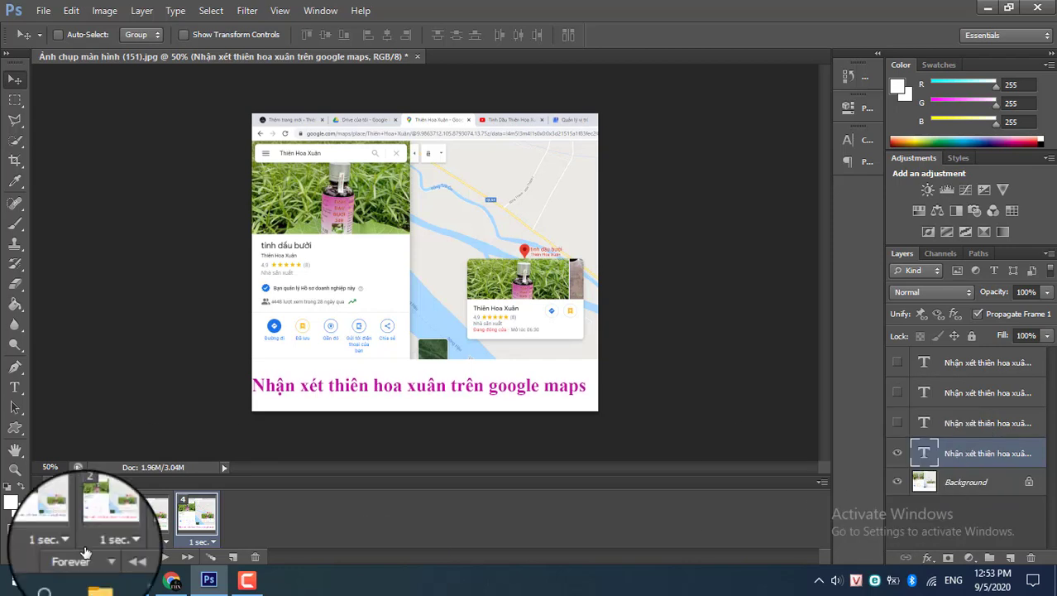
left_click(165, 557)
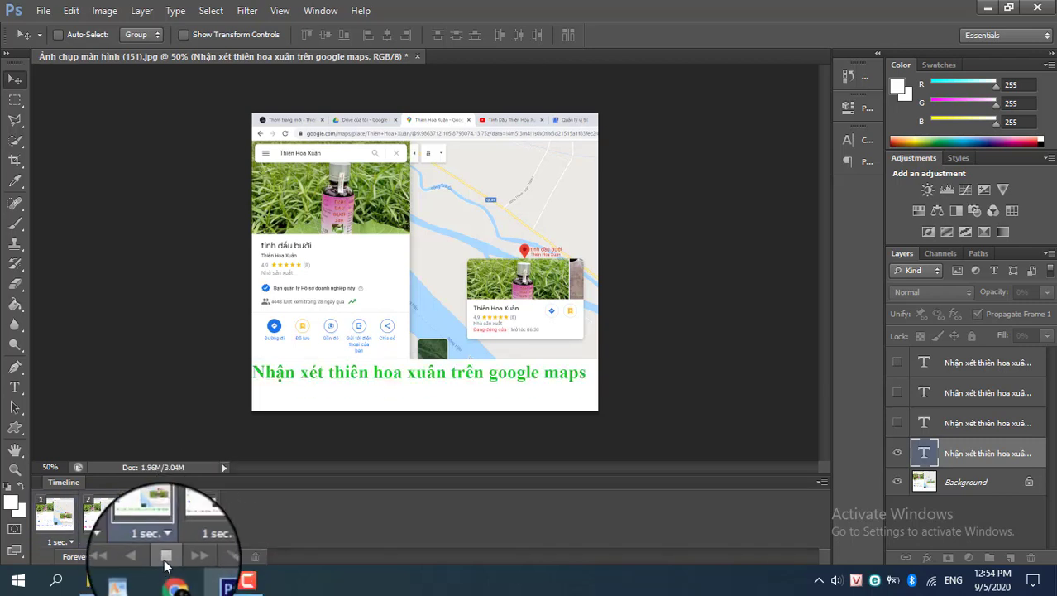
left_click(165, 559)
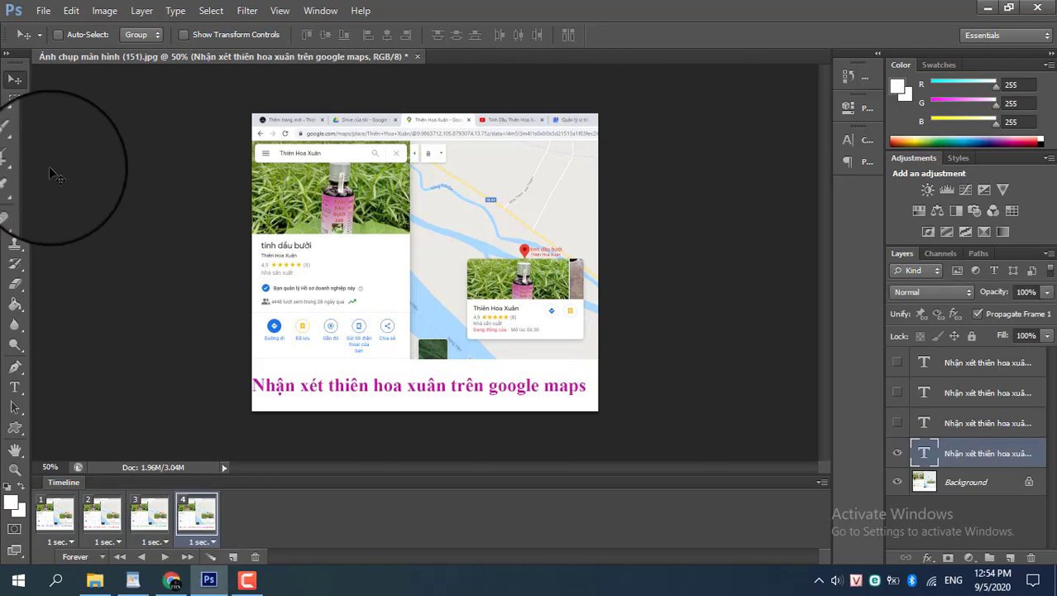
- Export the animation with Save for Web as a GIF to the Desktop, named "nhan xet thien hoa xuan tren google mapss"
left_click(43, 11)
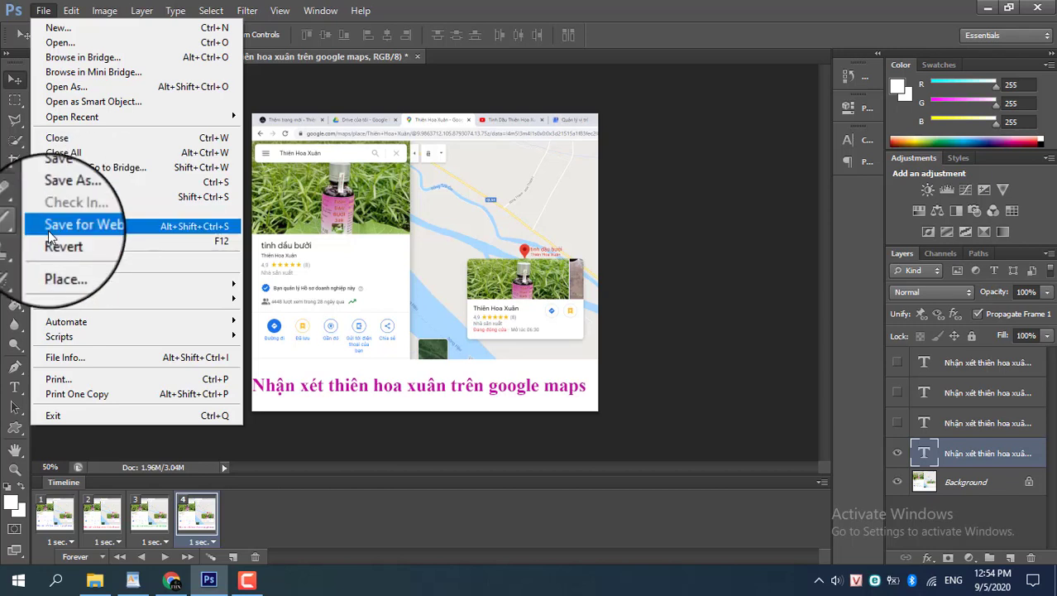
left_click(75, 232)
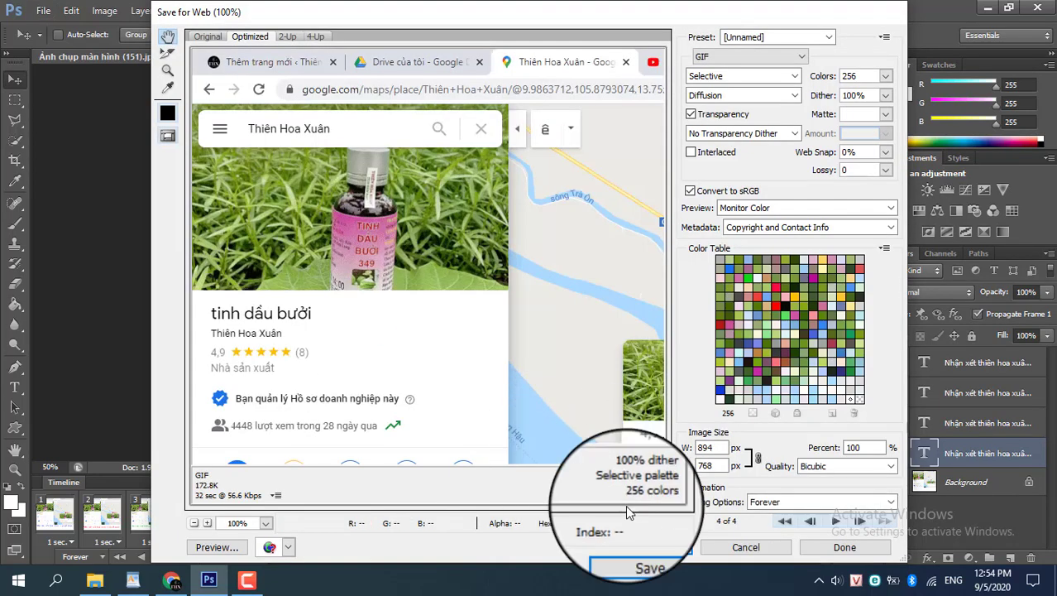
left_click(640, 551)
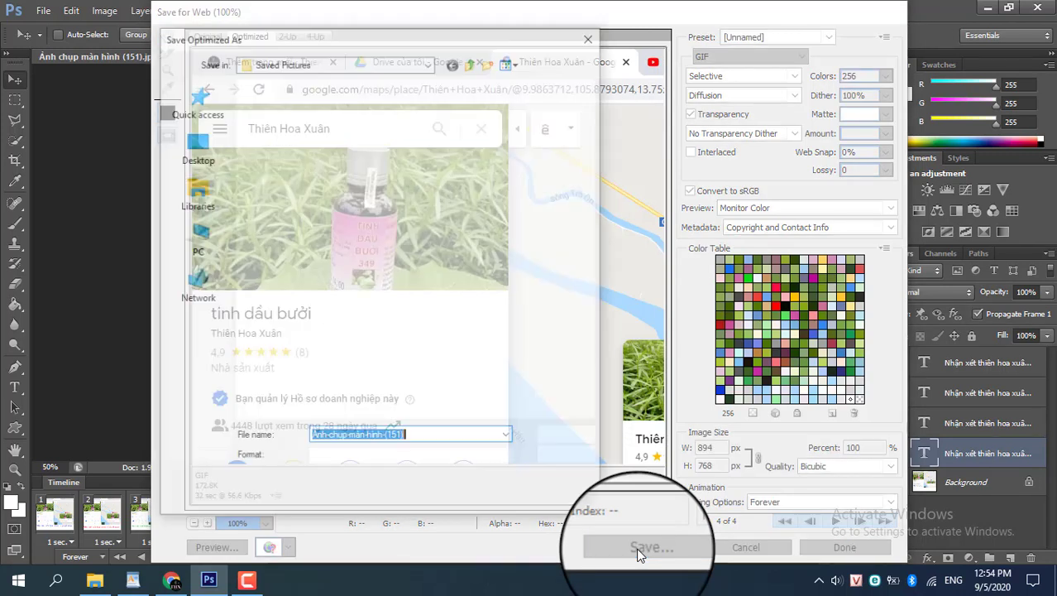
left_click(429, 64)
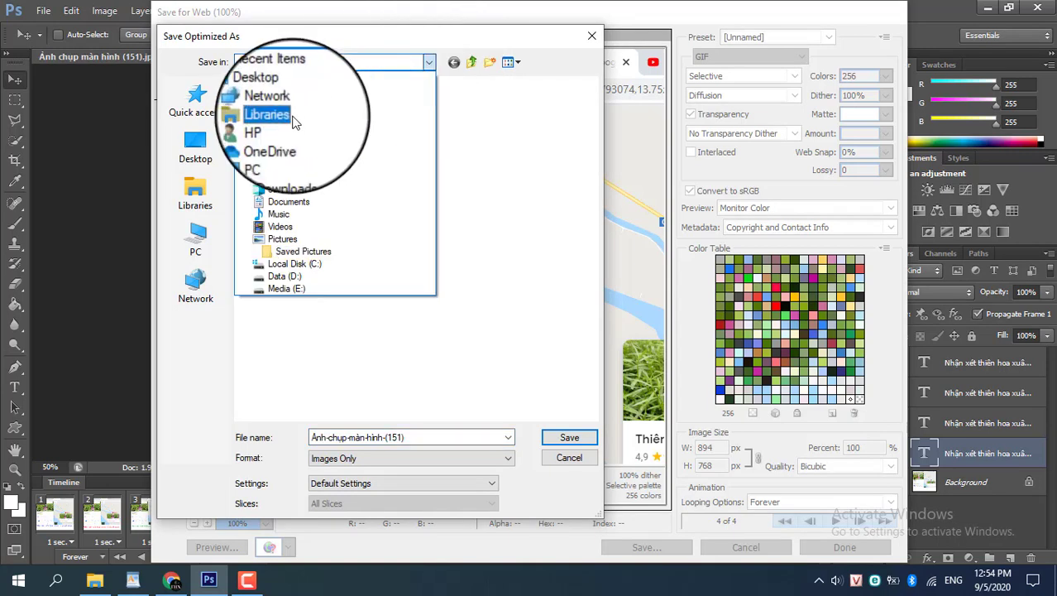
left_click(273, 90)
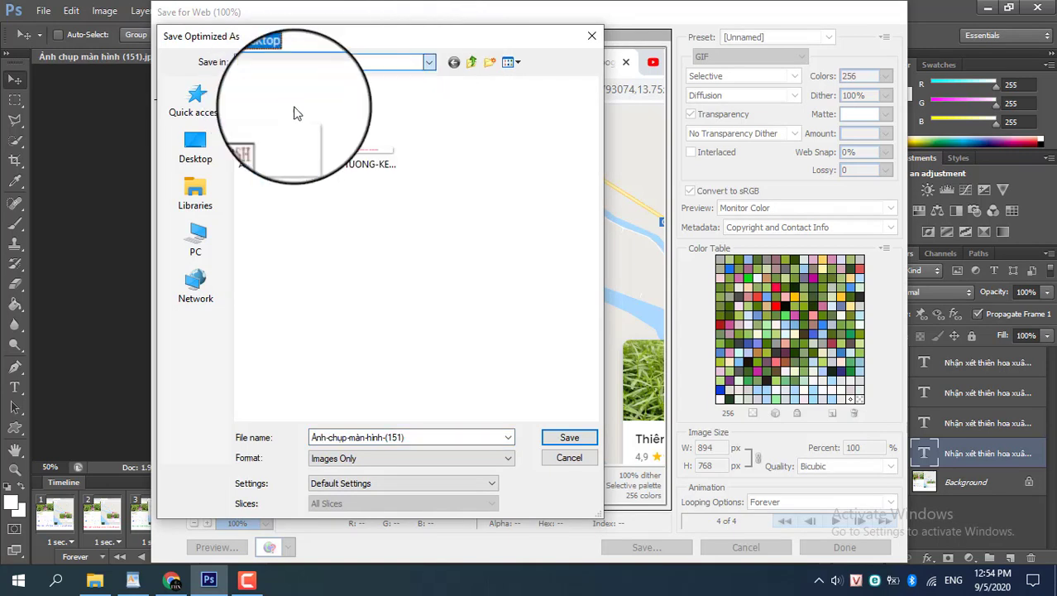
left_click(425, 437)
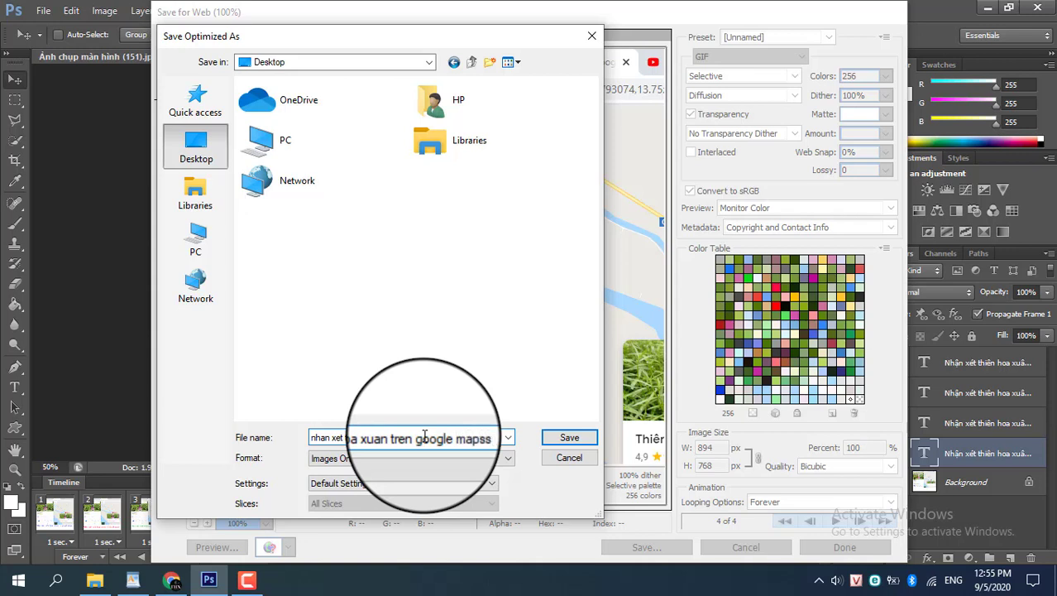
left_click(577, 438)
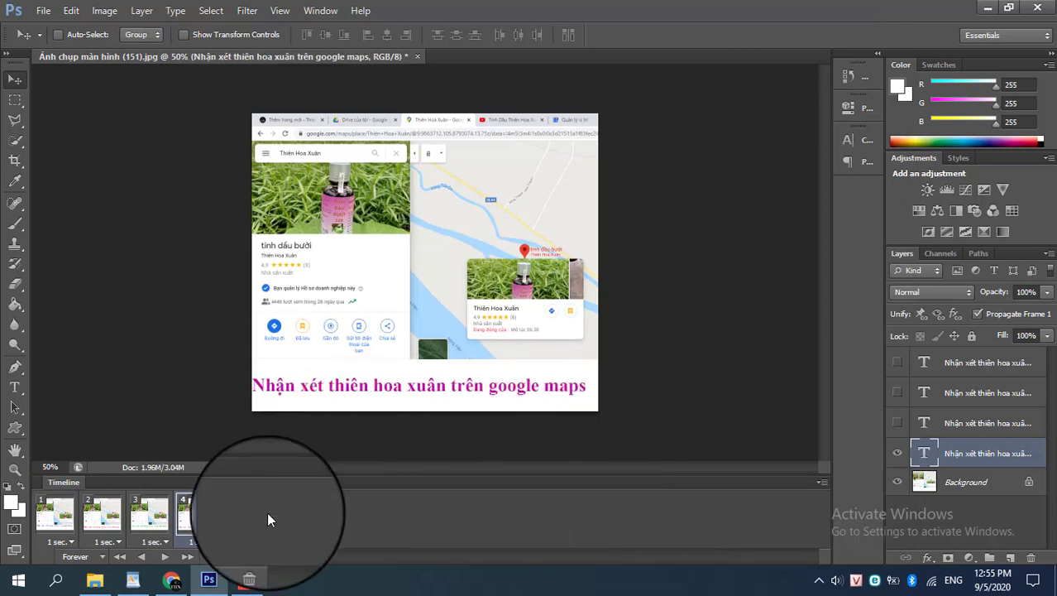
- Switch to Chrome and reopen the Widget management page in the thienhoaxuanvn.com WordPress dashboard
left_click(171, 581)
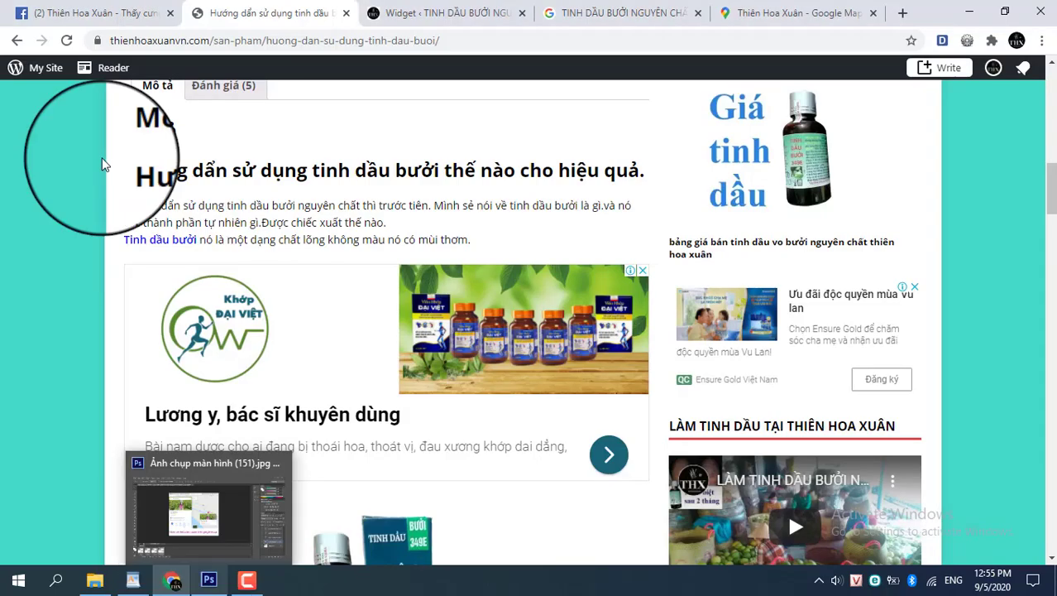
left_click(444, 15)
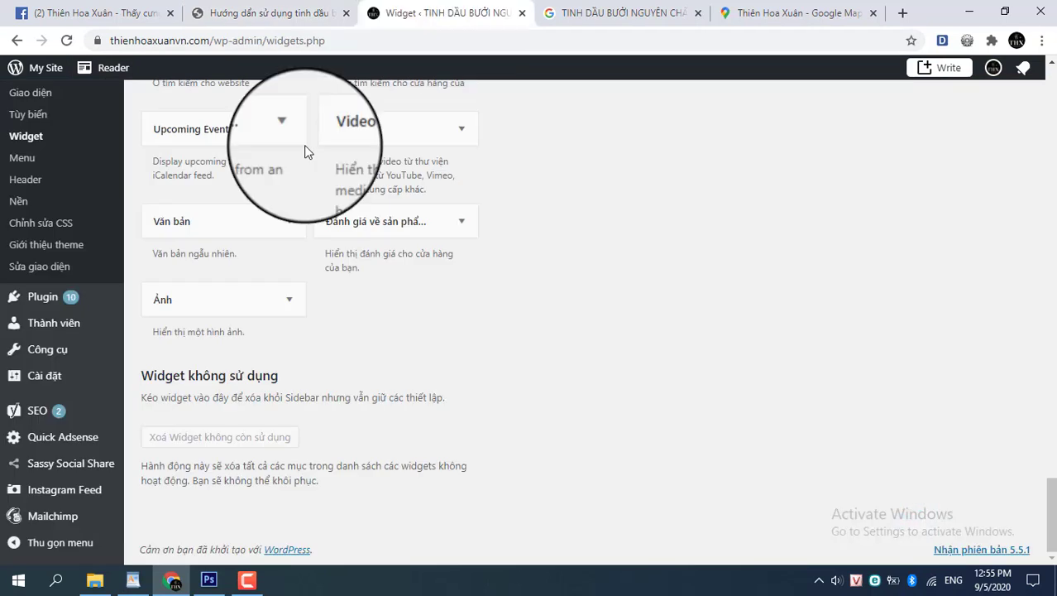
scroll(232, 269, "up", 5)
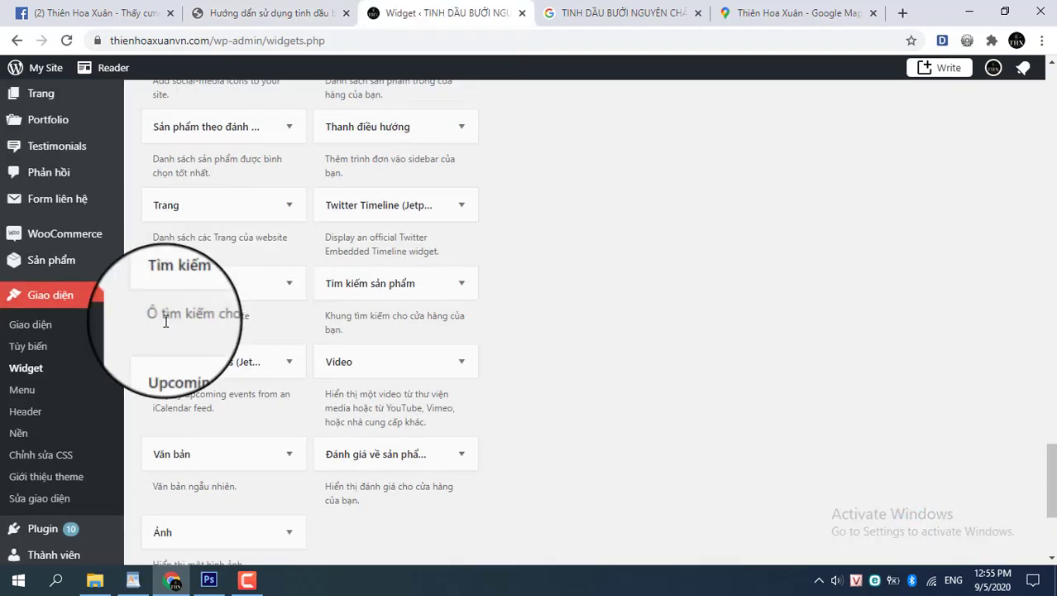
scroll(132, 296, "up", 5)
scroll(139, 276, "down", 2)
scroll(135, 294, "down", 5)
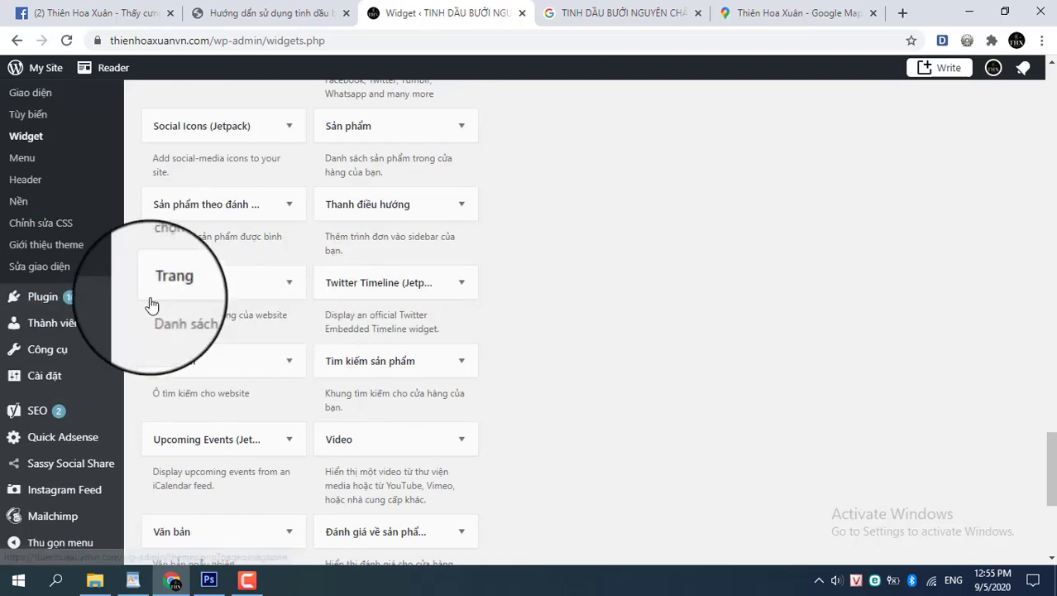
scroll(113, 302, "up", 5)
scroll(58, 300, "down", 3)
scroll(54, 304, "down", 3)
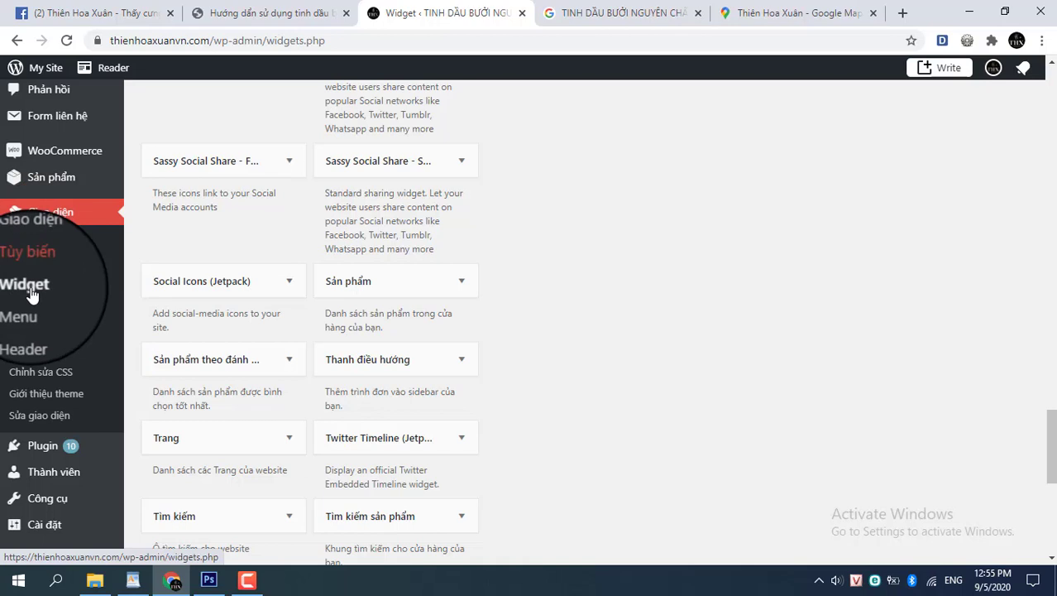
left_click(31, 294)
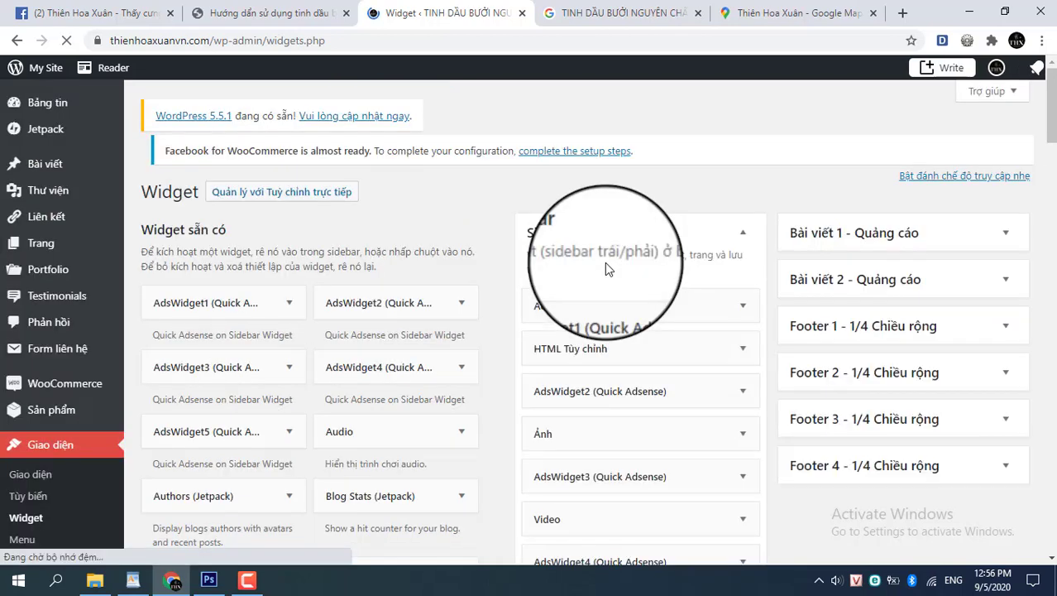
- Compare the Sidebar widget list with the sidebar shown on the huong-dan-su-dung-tinh-dau-buoi product page, and return to the Widget page
scroll(604, 262, "down", 1)
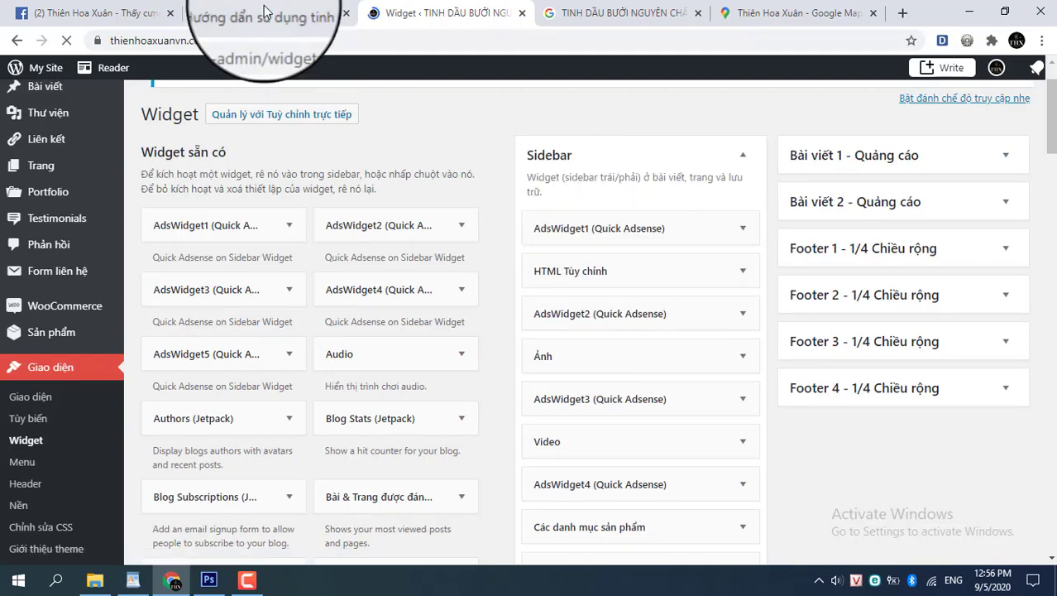
left_click(298, 13)
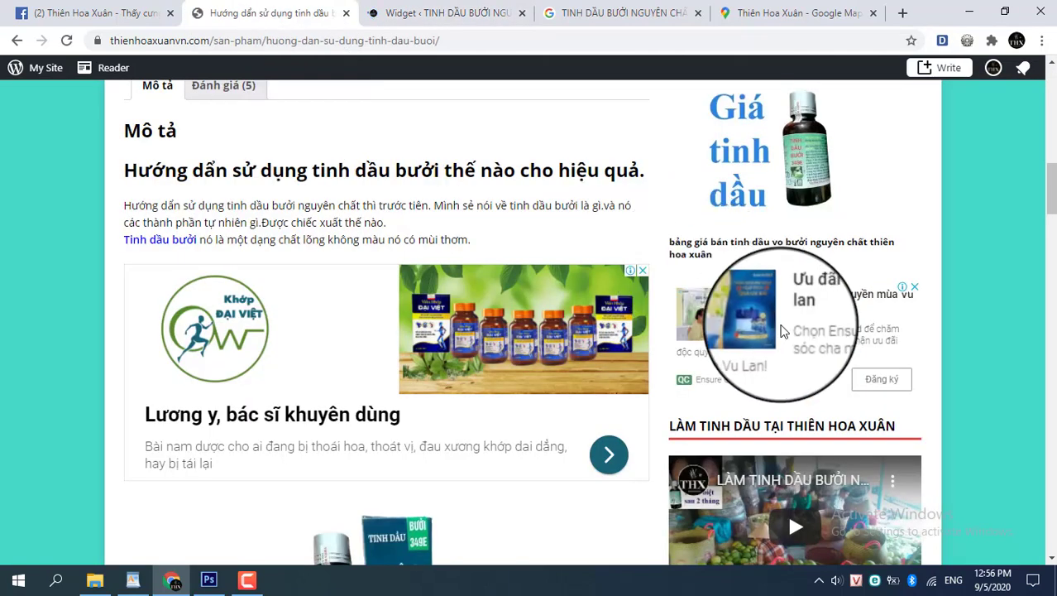
scroll(819, 347, "down", 2)
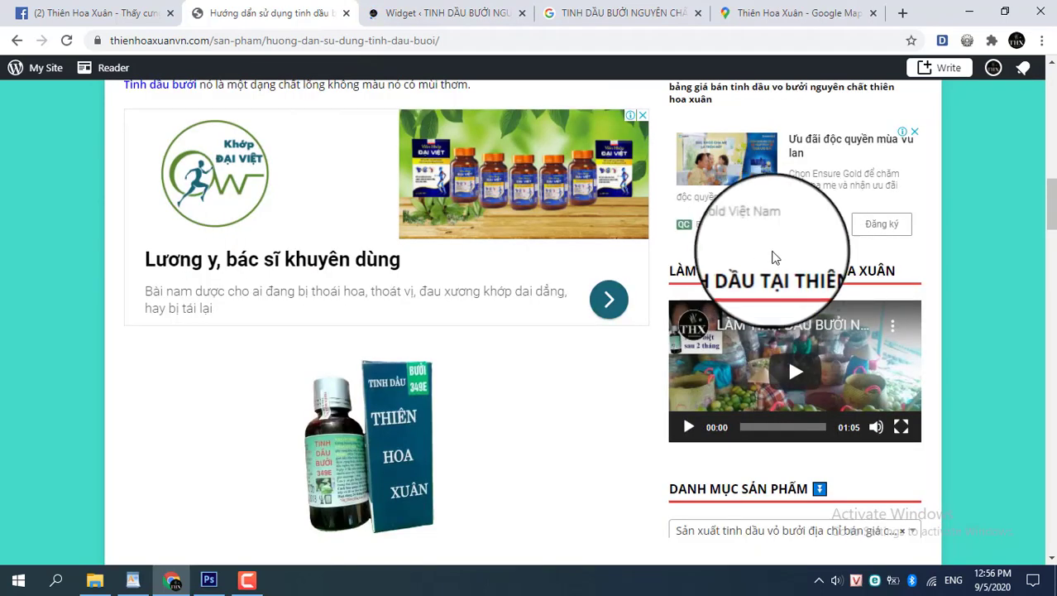
left_click(448, 15)
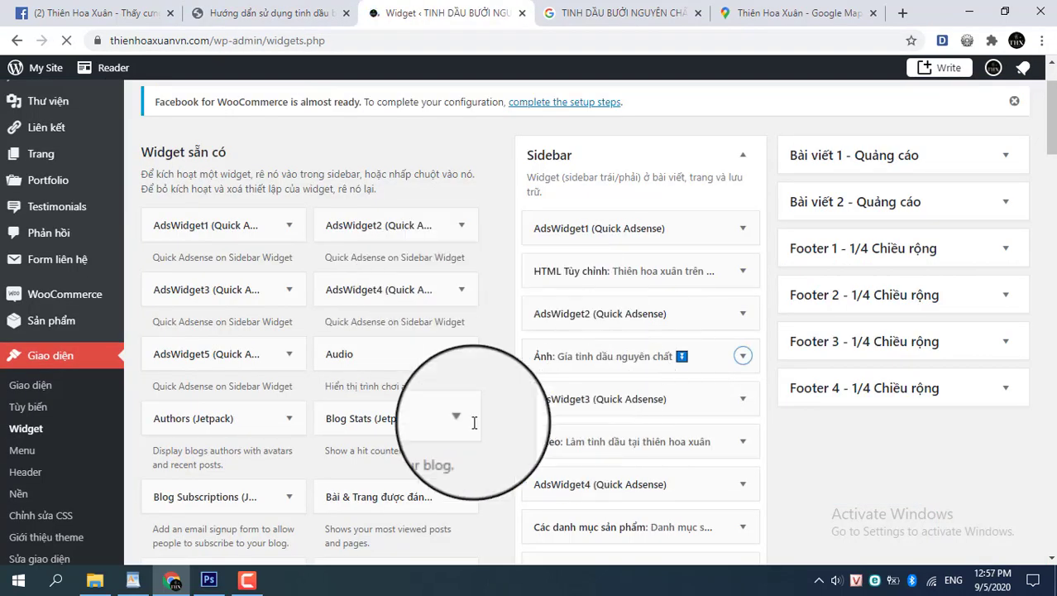
- Add the Ảnh (image) widget from the available widgets to the Sidebar area
scroll(419, 406, "down", 1)
scroll(419, 405, "down", 20)
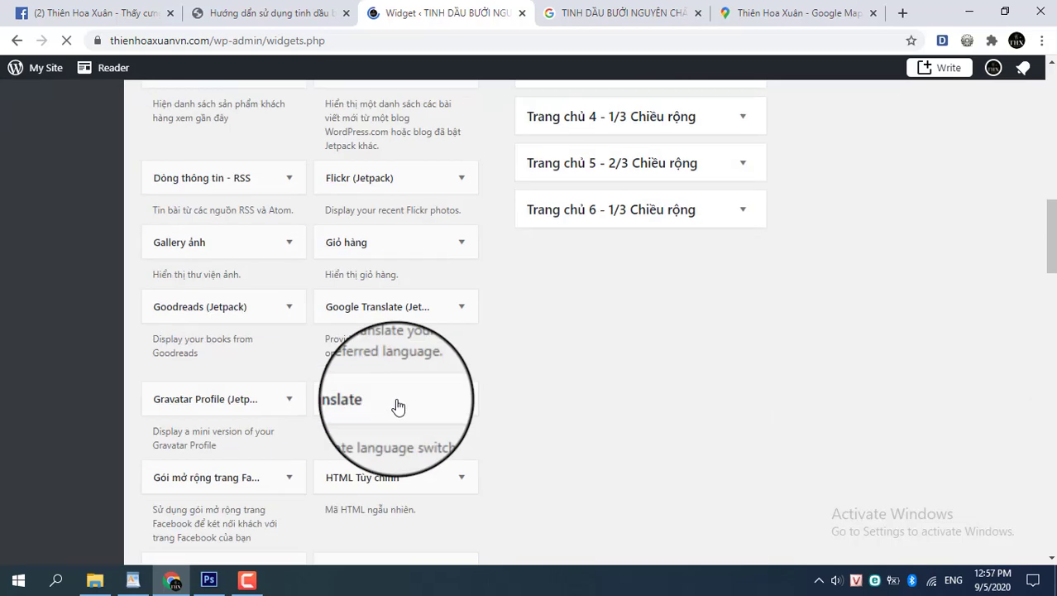
scroll(391, 404, "down", 20)
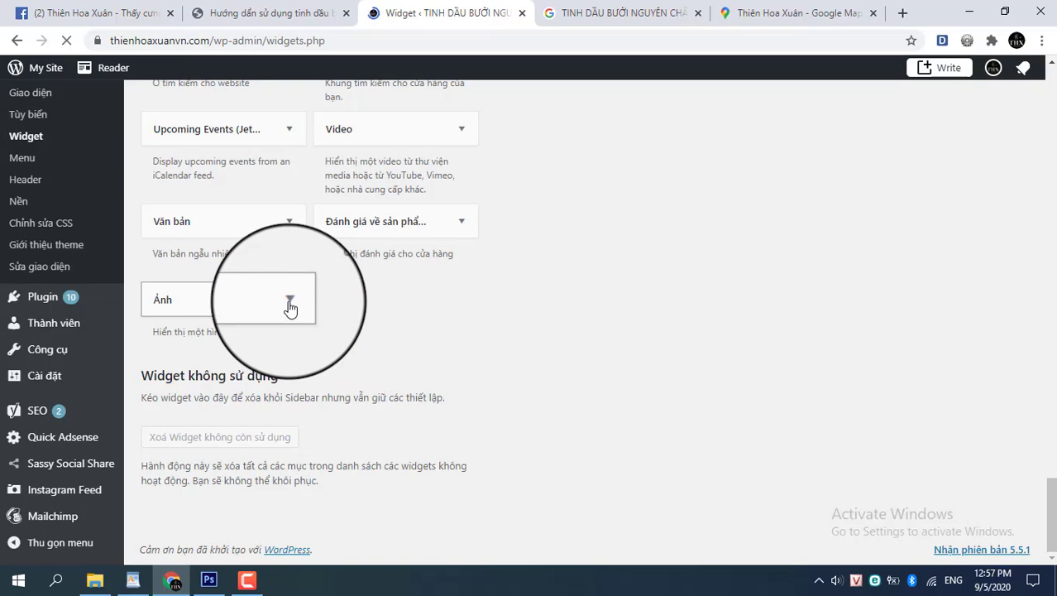
left_click(290, 302)
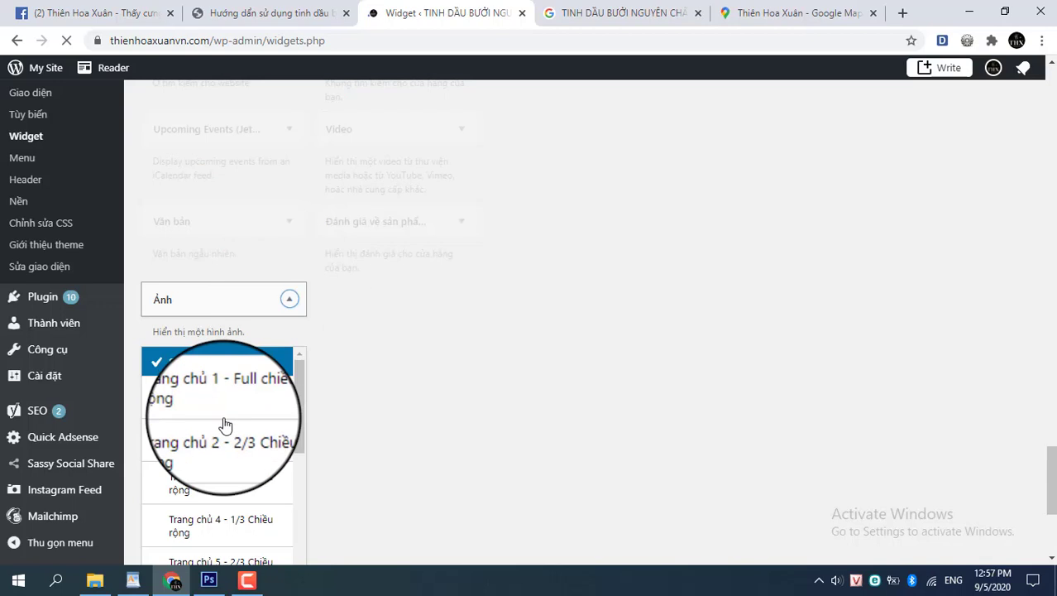
scroll(290, 390, "down", 2)
scroll(293, 382, "down", 2)
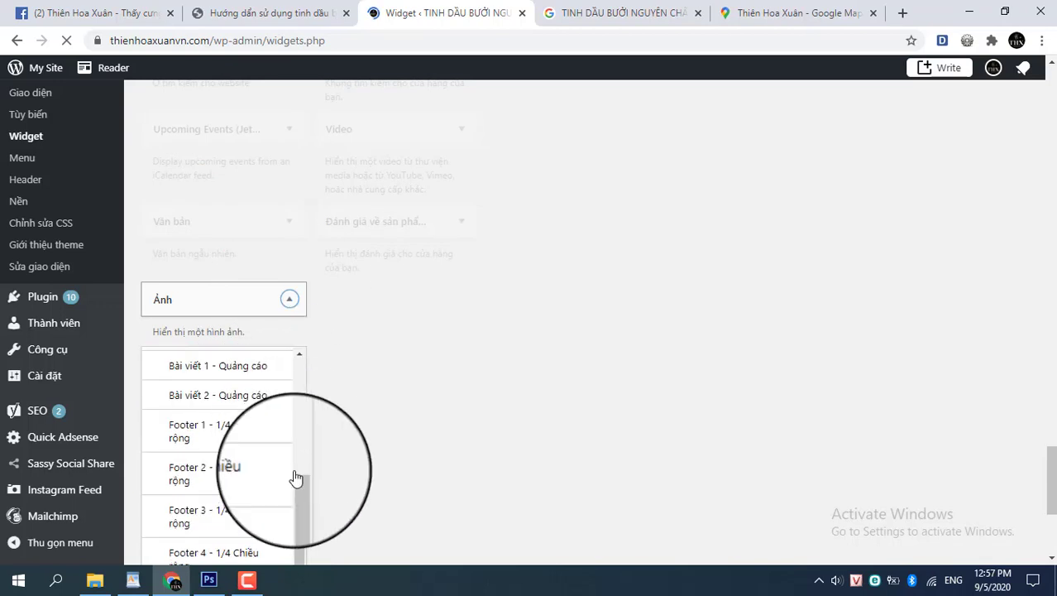
scroll(294, 445, "down", 3)
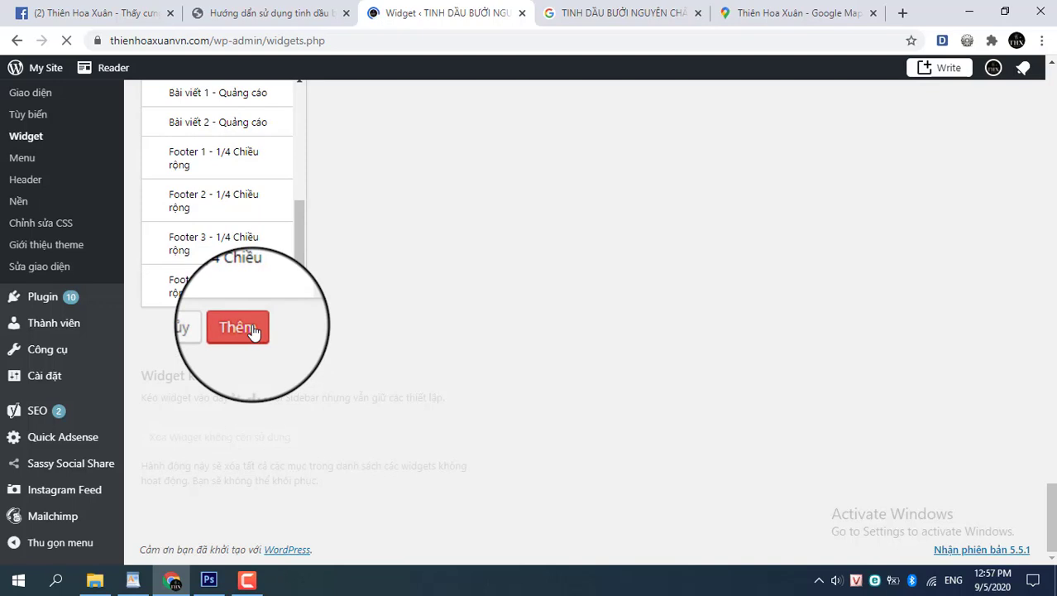
left_click(253, 332)
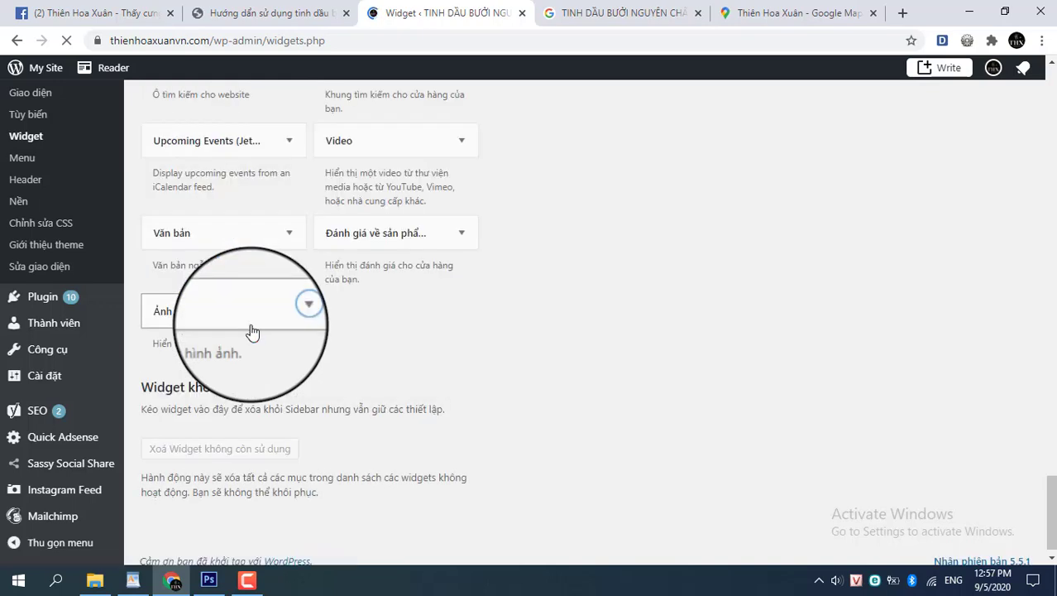
- Expand the new untitled Ảnh widget at the end of the Sidebar list and start adding an image to it
scroll(579, 298, "up", 4)
scroll(614, 288, "up", 15)
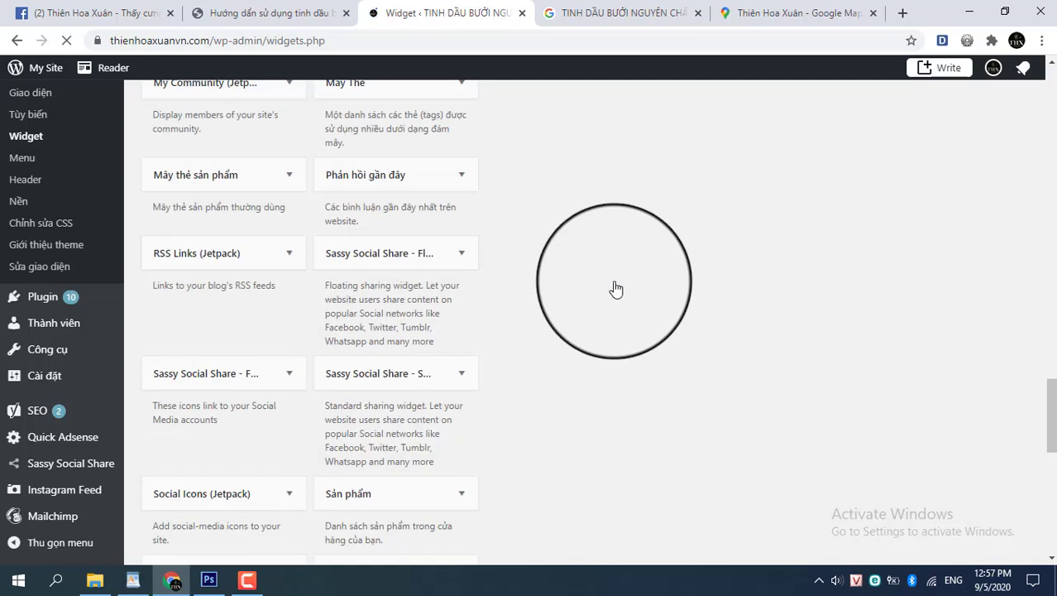
scroll(616, 289, "up", 12)
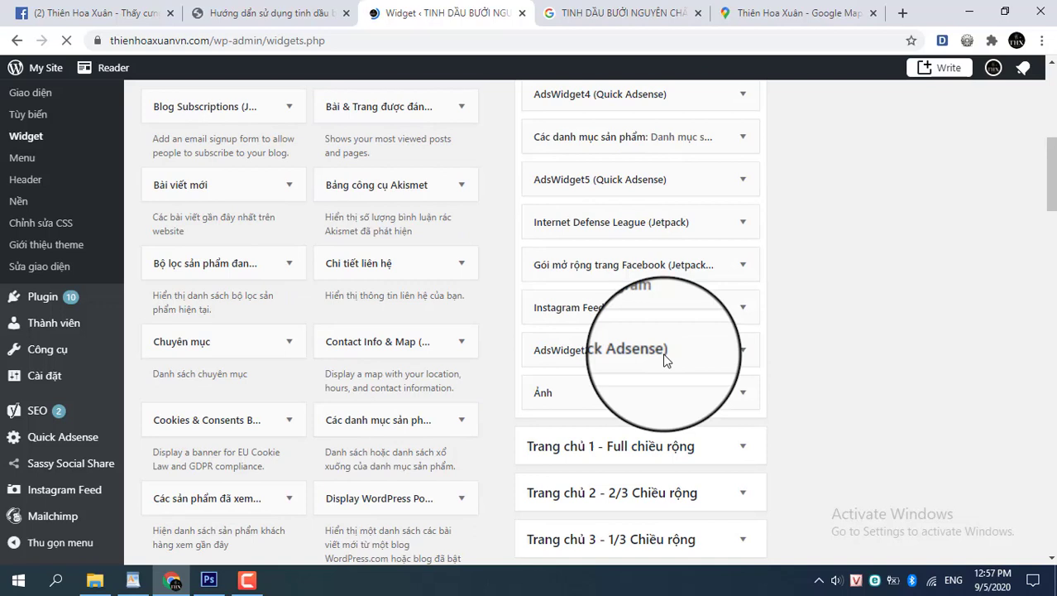
left_click(741, 393)
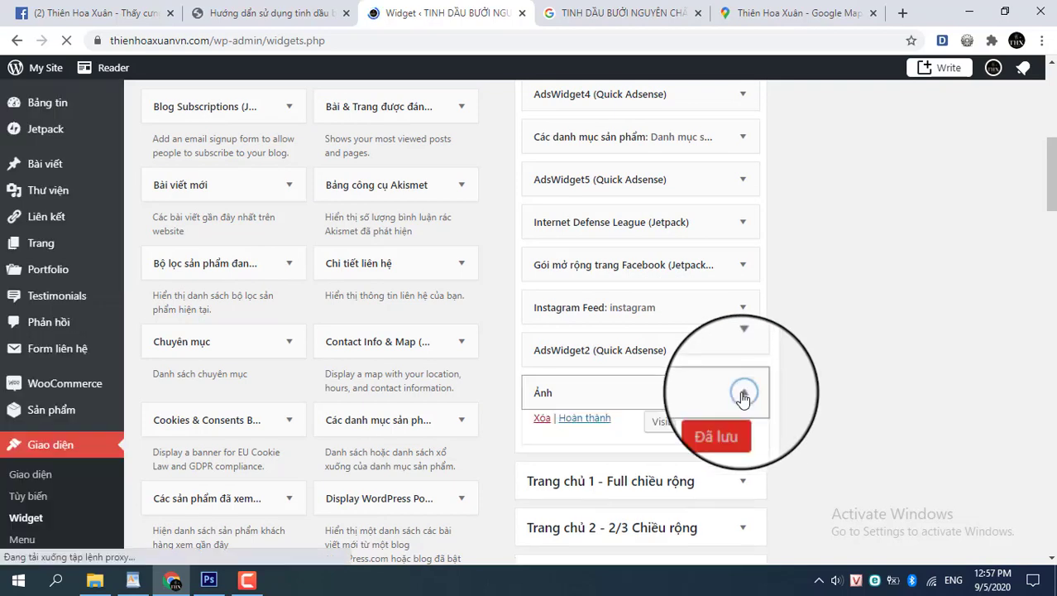
left_click(743, 394)
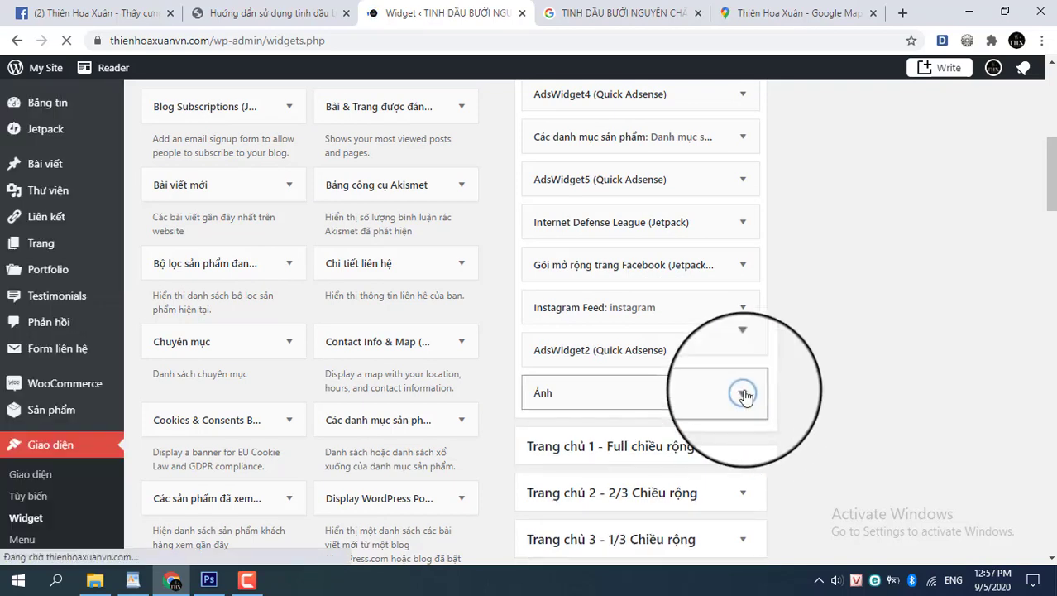
left_click(743, 394)
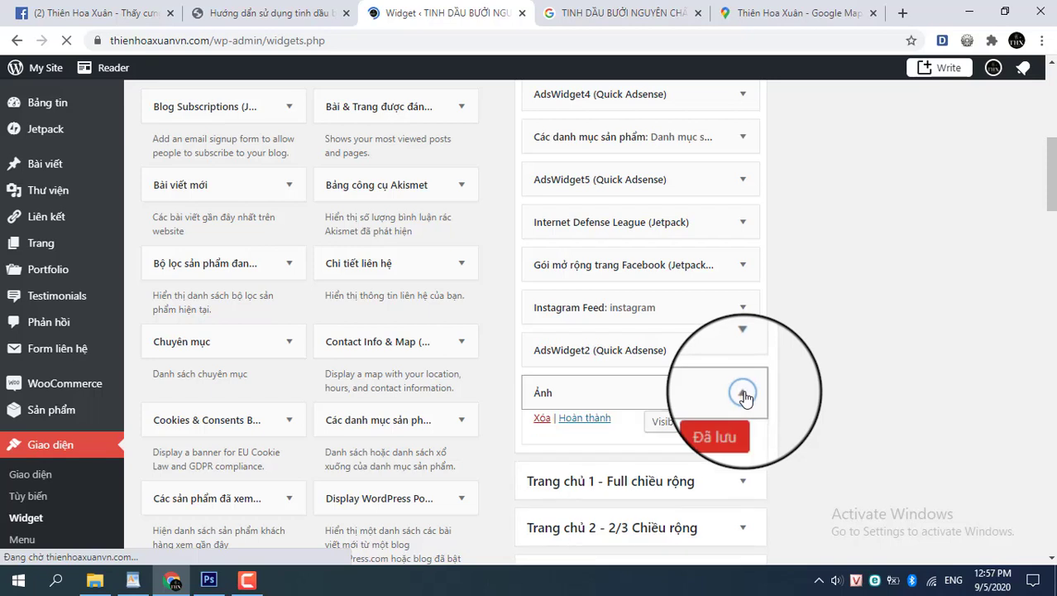
left_click(627, 492)
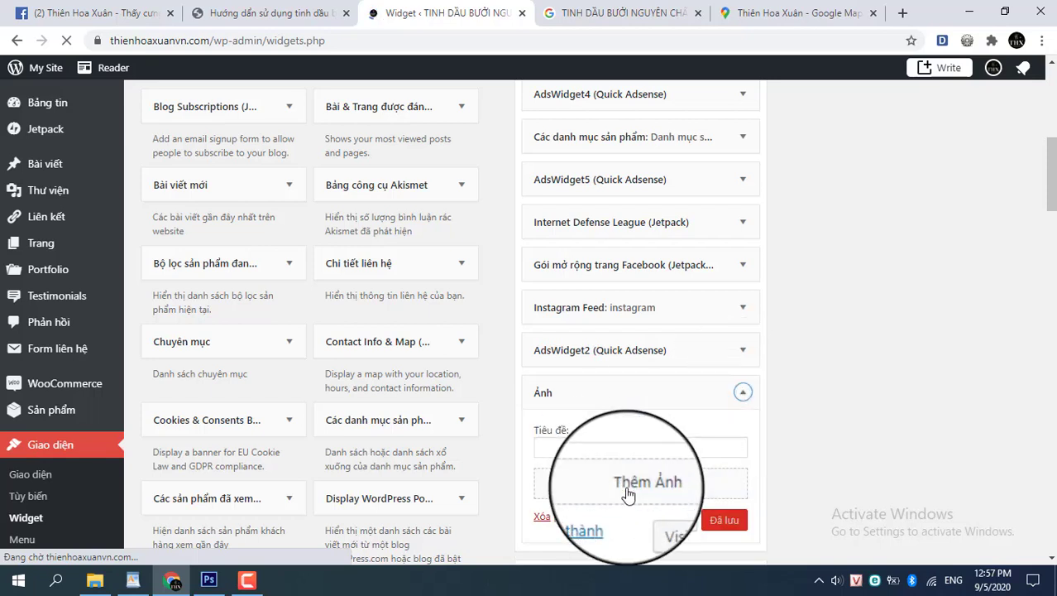
left_click(627, 494)
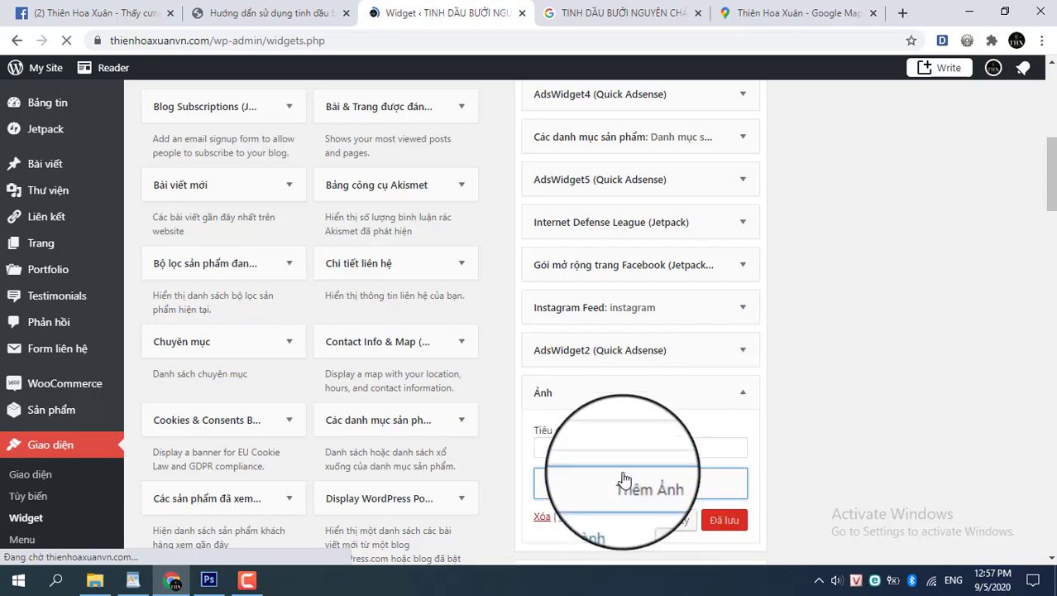
left_click(624, 482)
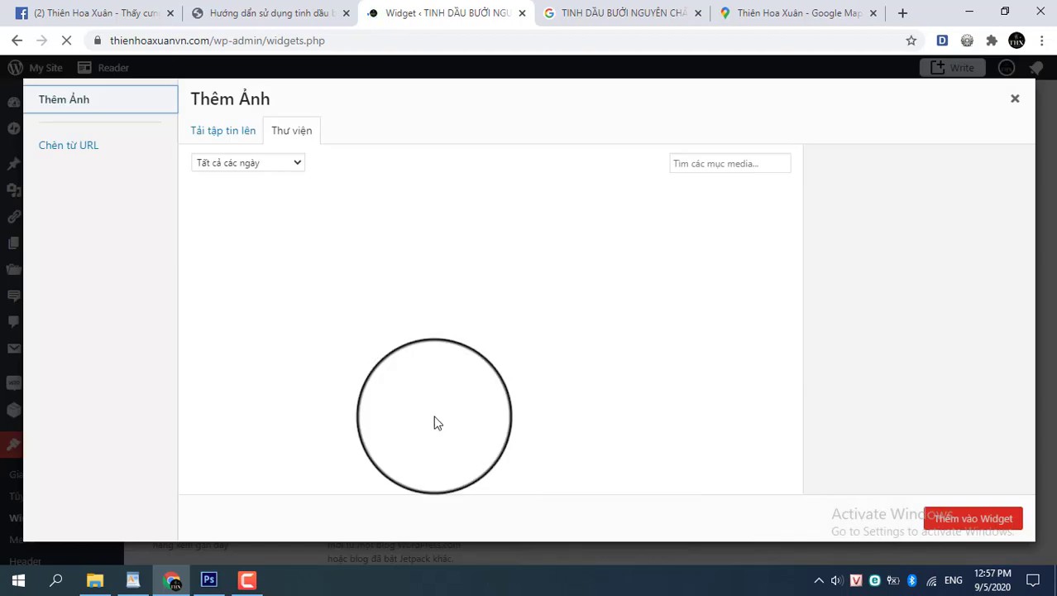
- Upload the nhan-xet-thien-hoa-xuan-tren-google-maps GIF from the Desktop to the media library for the widget
left_click(217, 137)
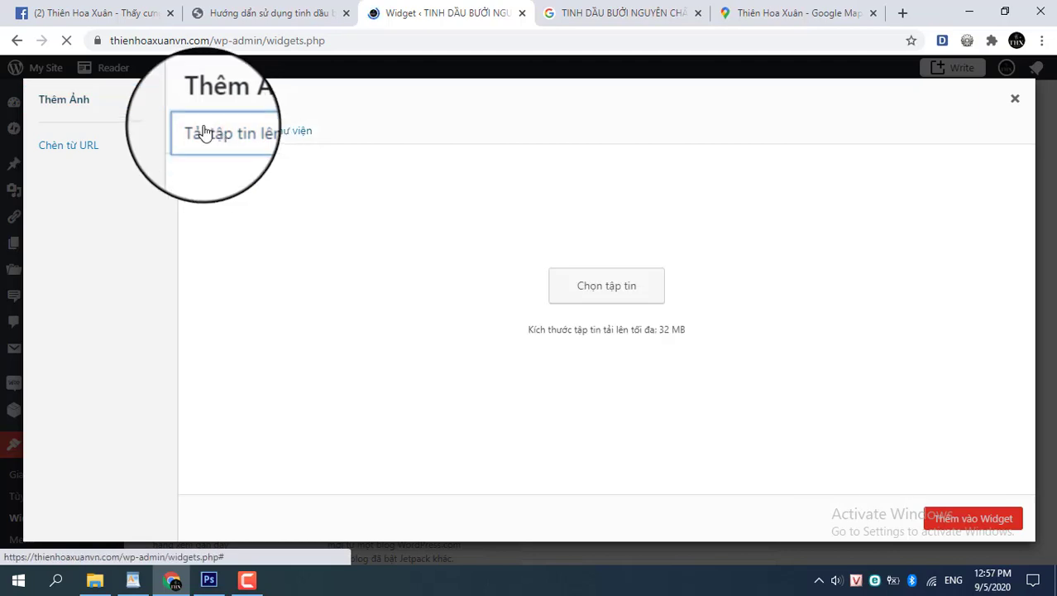
left_click(609, 298)
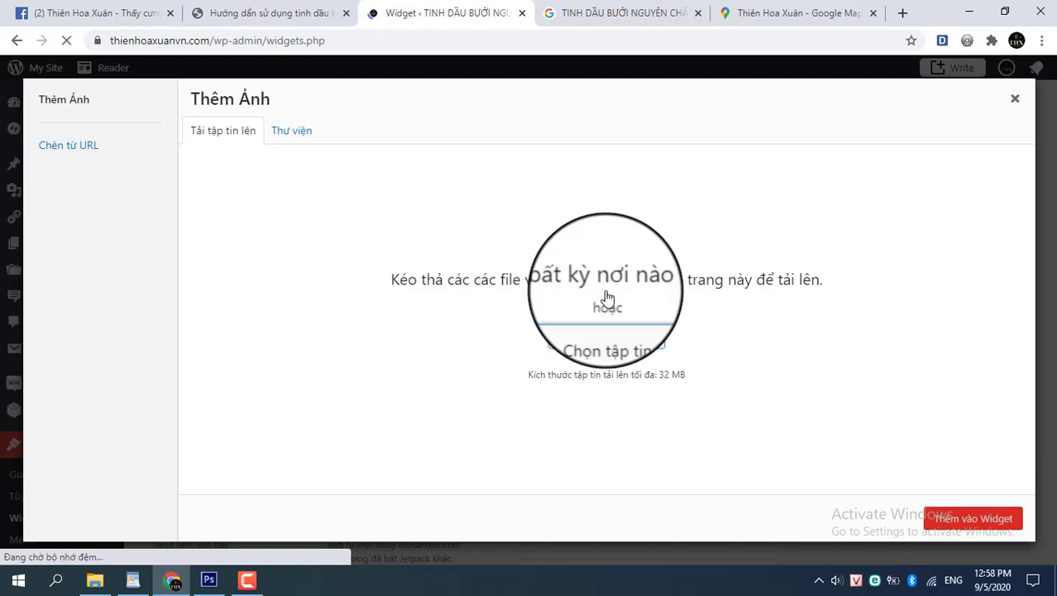
left_click(613, 341)
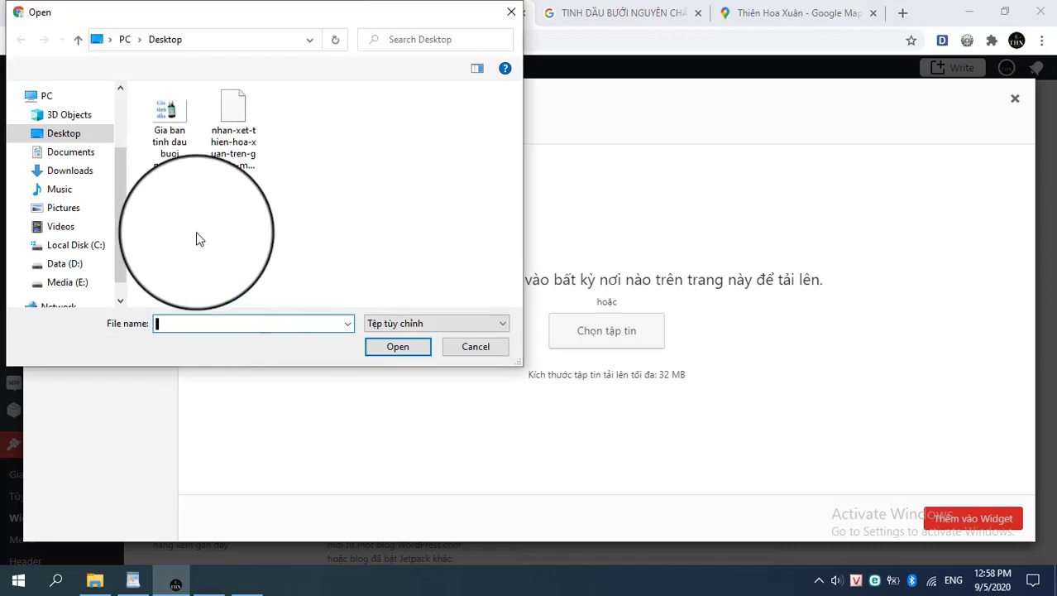
left_click(240, 134)
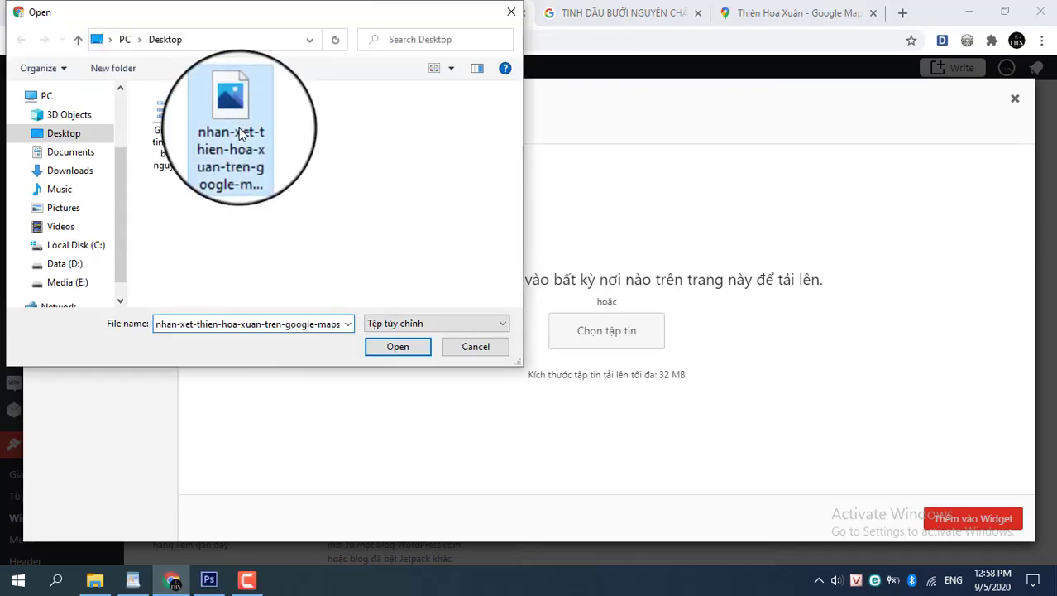
left_click(398, 346)
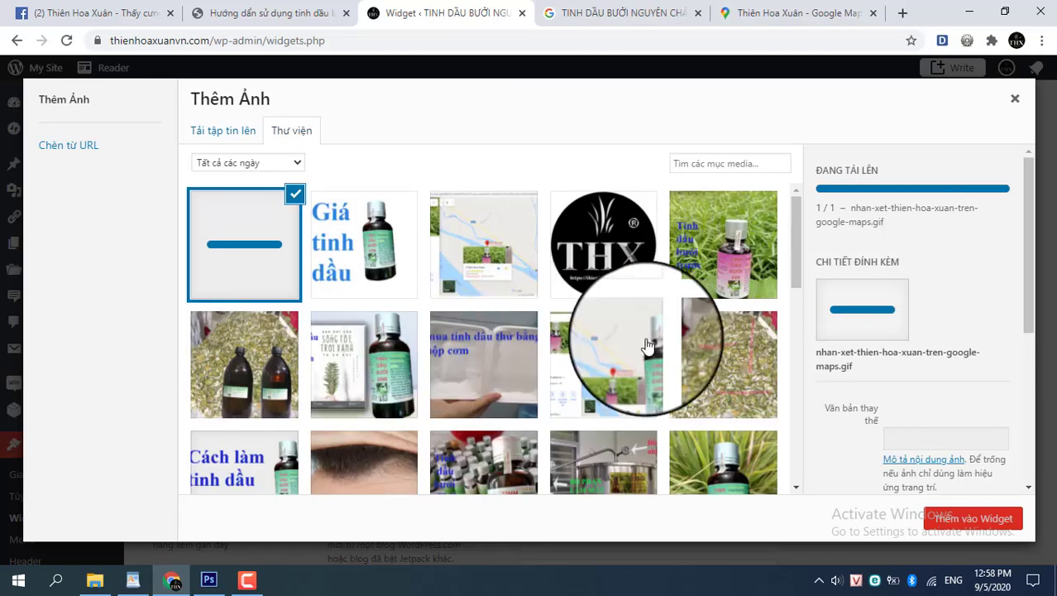
- Enter "nhan xet thien hoa xuan tren googl e maps" as the uploaded image's custom URL
left_click(920, 442)
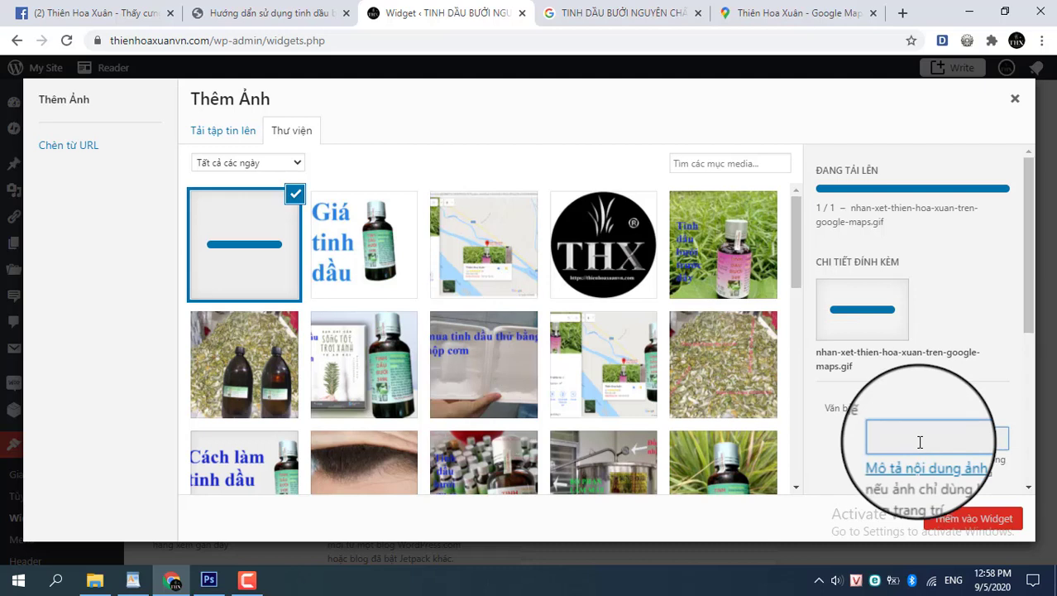
type("nhan xet thien hoa")
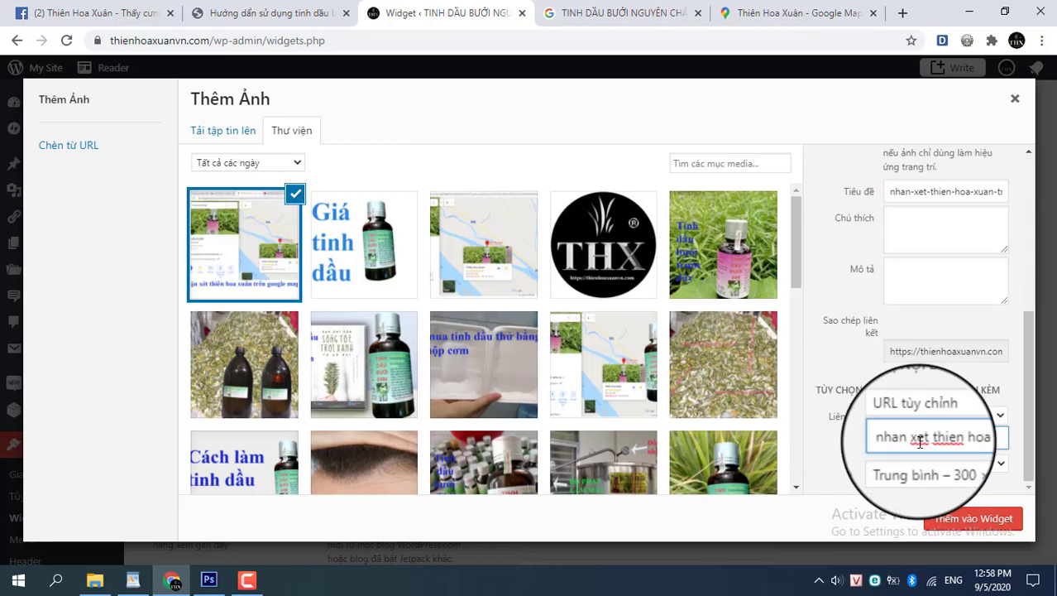
type(" xuan tr")
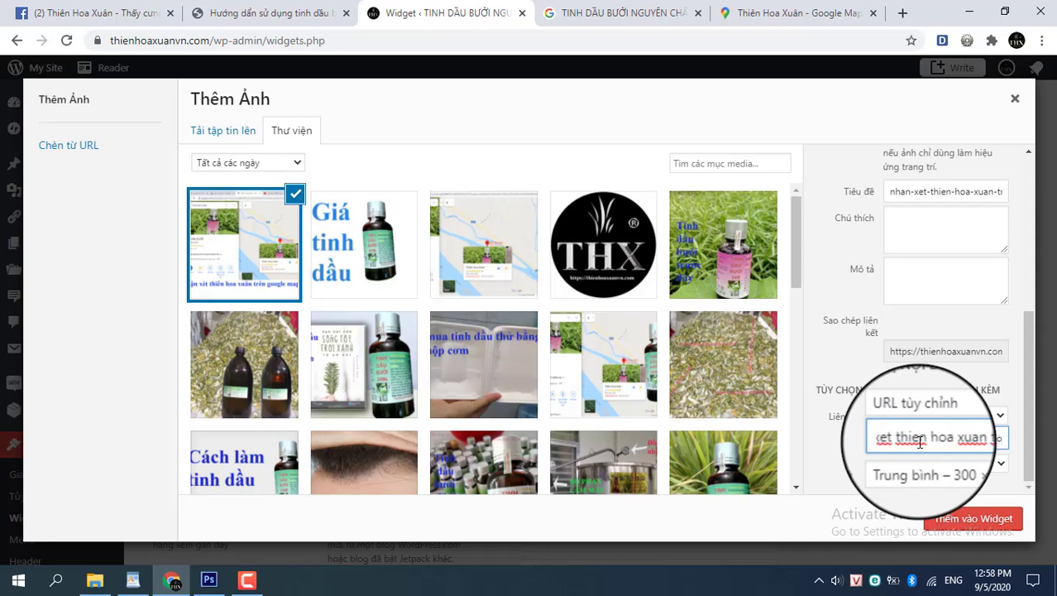
type("en g")
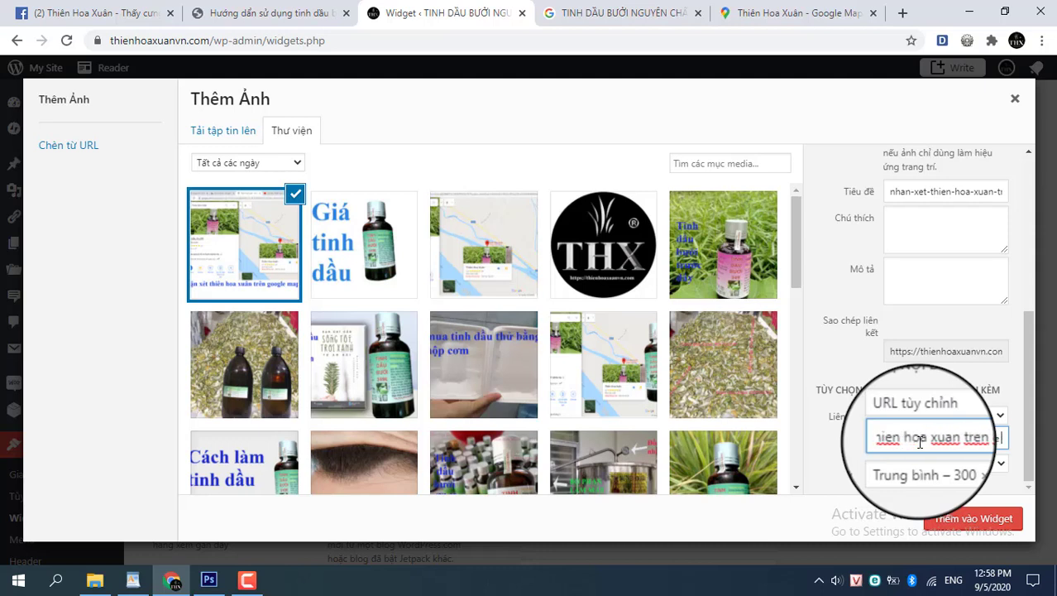
type("oogle maps")
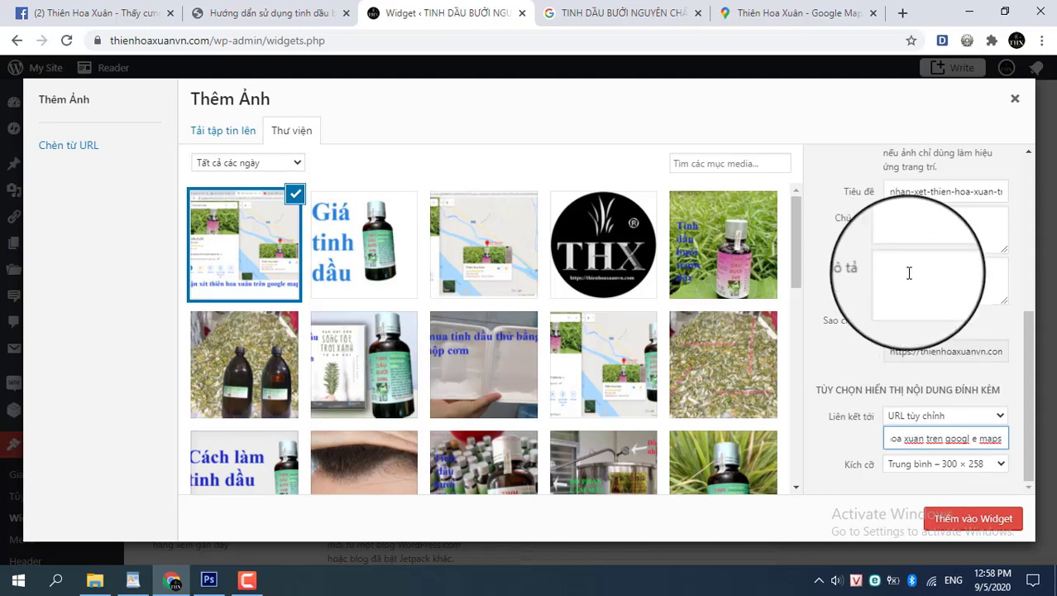
- Caption the image "Hãy để lại đánh giá Thiên Hoa Xuân nếu bạn thích." and insert it into the widget
left_click(917, 216)
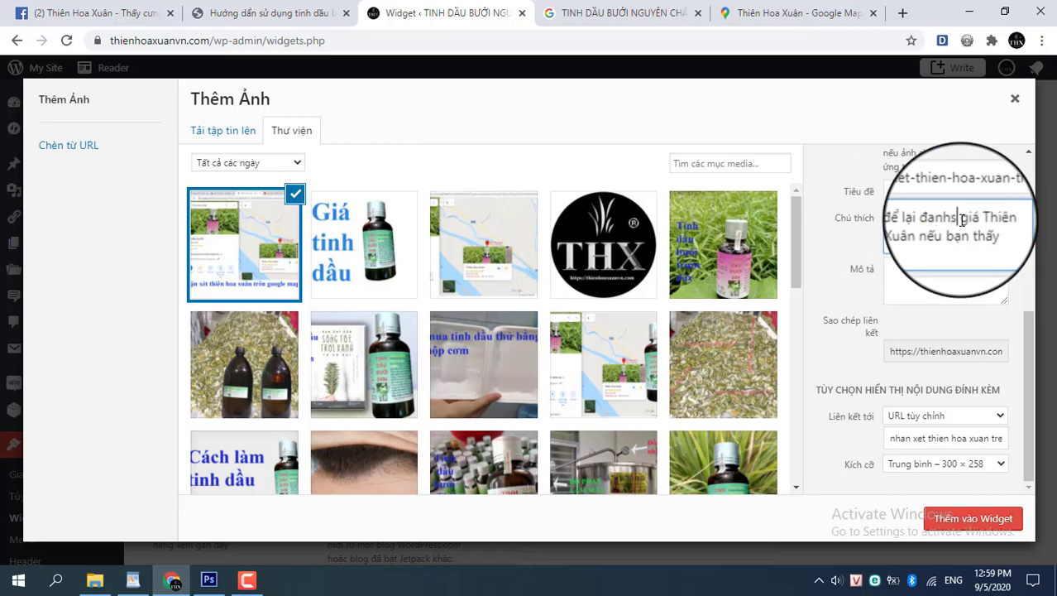
key("BackSpace")
key("BackSpace")
key("BackSpace")
type("a Xuân nếu bạn thích.")
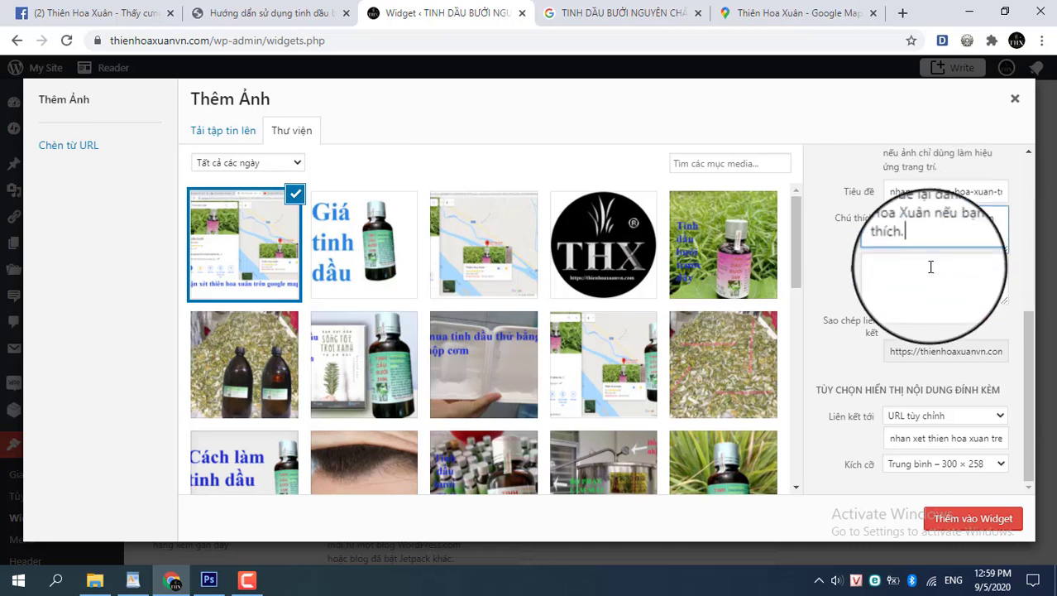
scroll(927, 278, "up", 4)
scroll(919, 330, "down", 2)
scroll(943, 414, "down", 2)
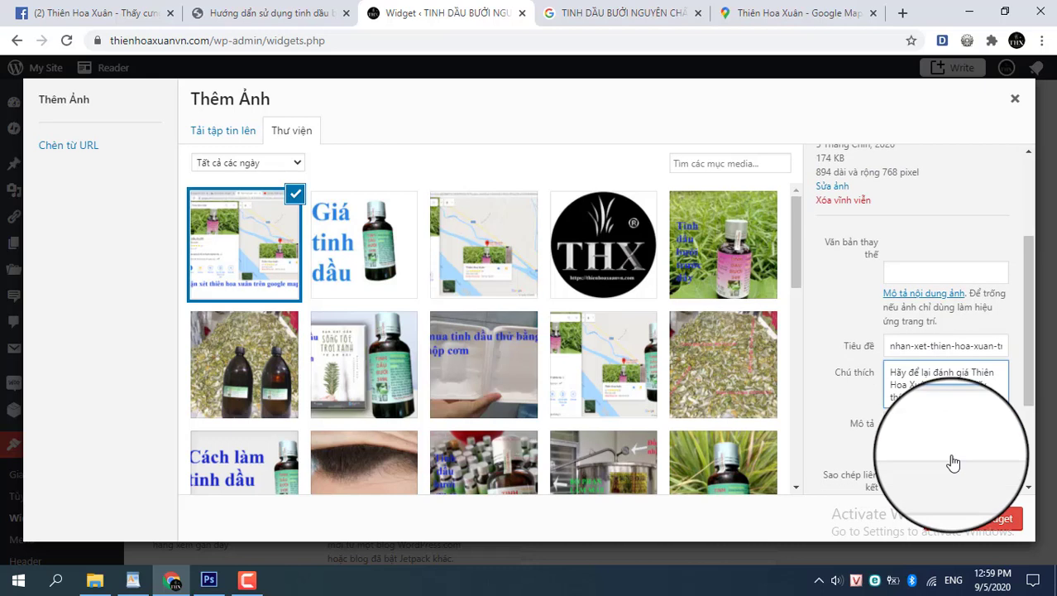
left_click(973, 520)
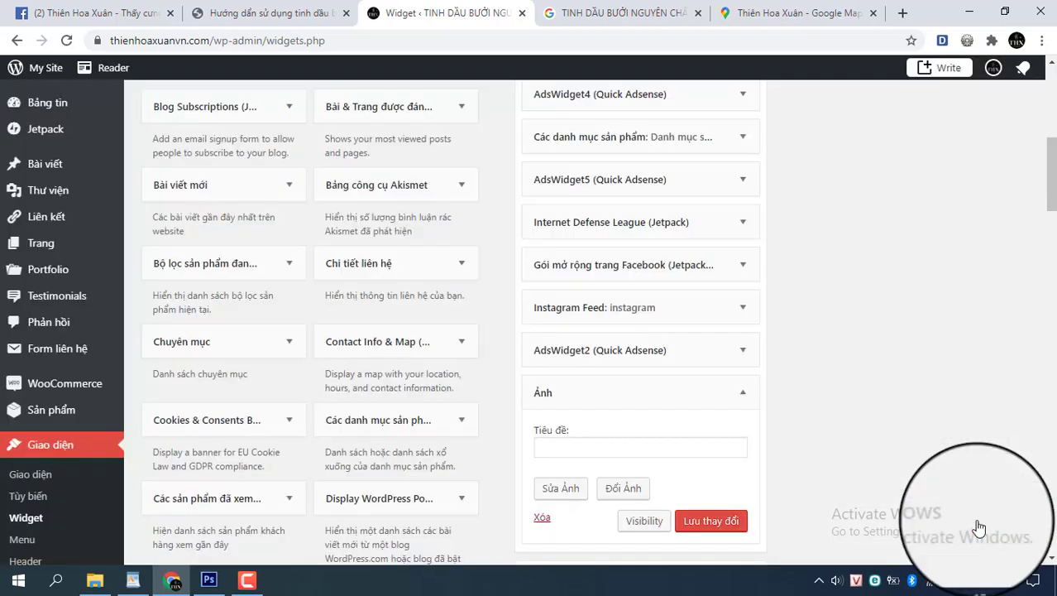
- Title the image widget "Đánh giá thiên hoa xuân trên google maps" and clear the text from its link field
left_click(615, 447)
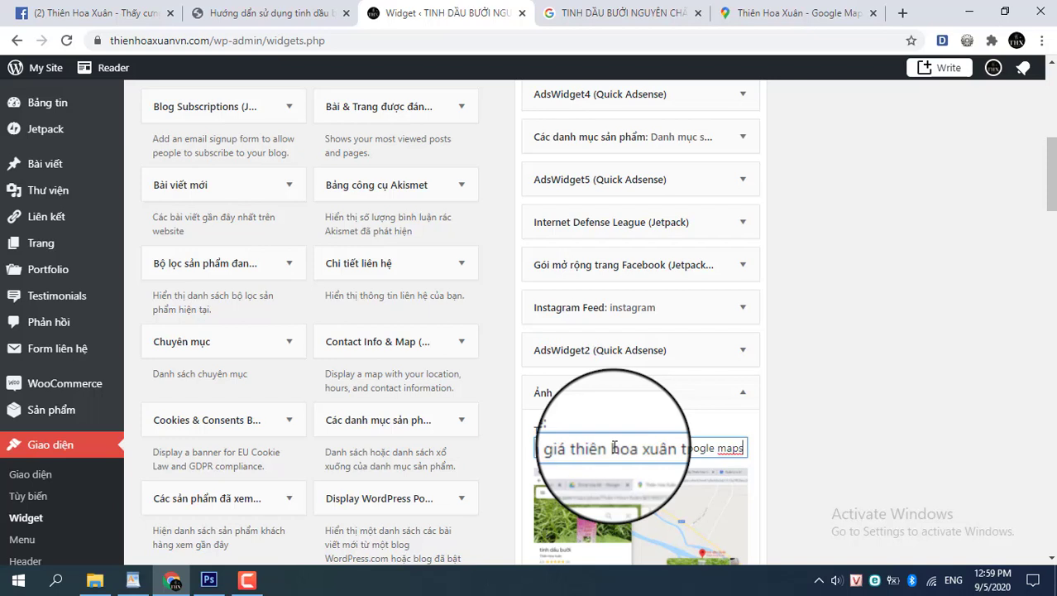
scroll(613, 447, "down", 4)
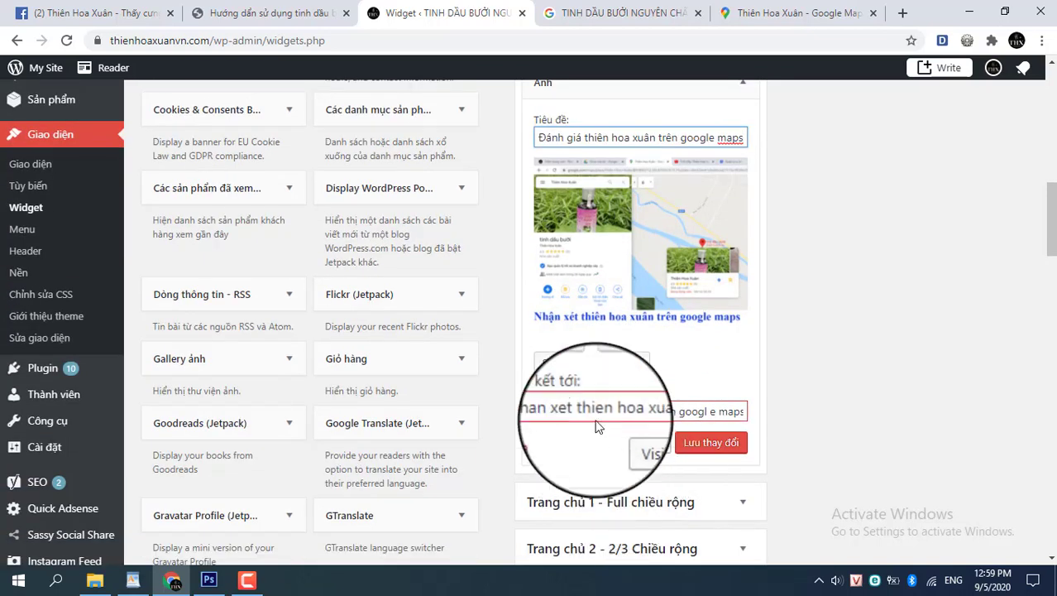
left_click(592, 416)
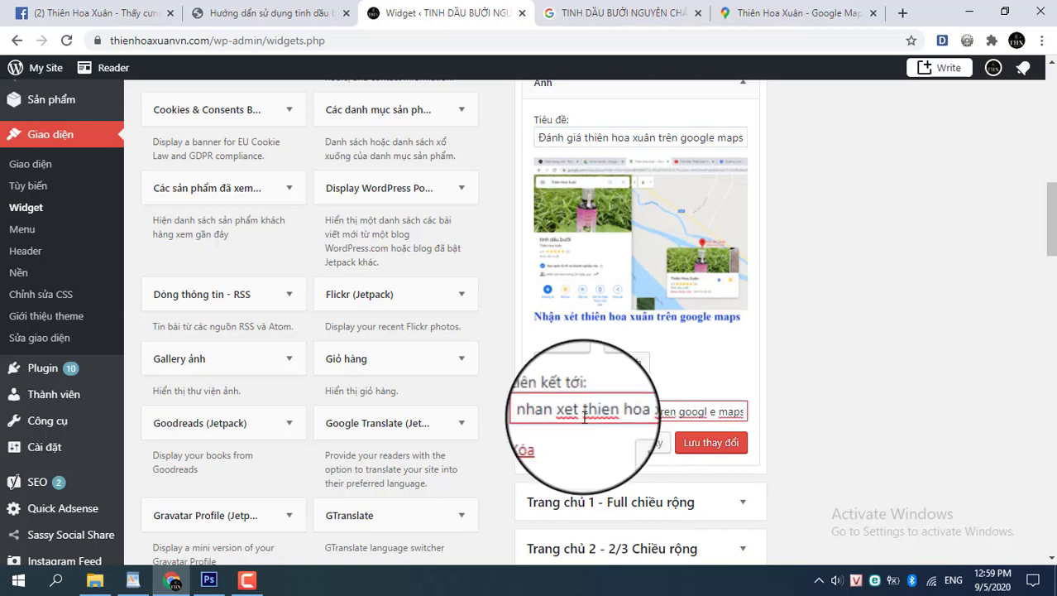
left_click_drag(542, 414, 760, 423)
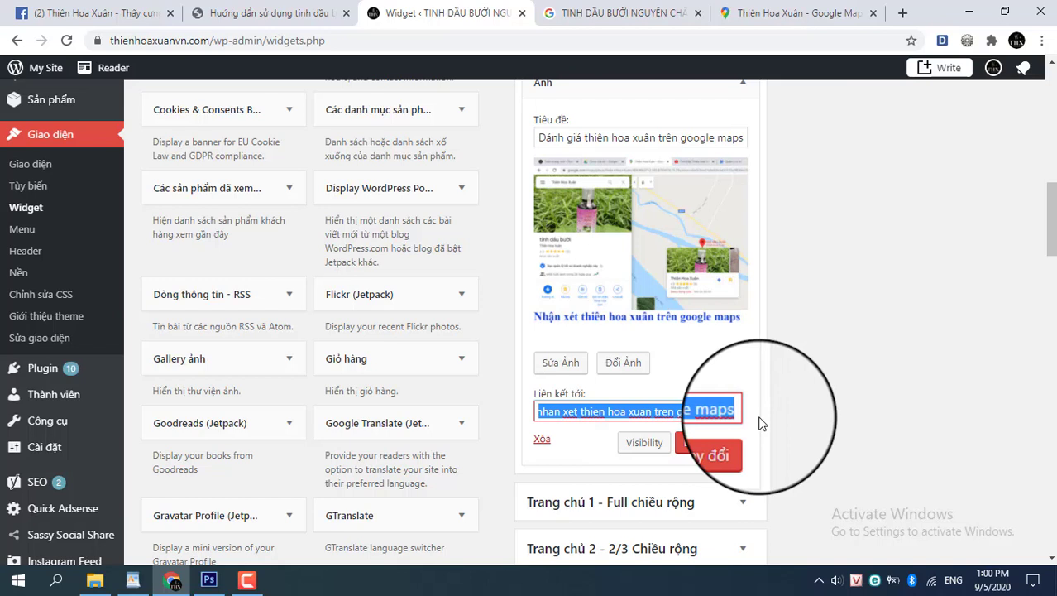
key("BackSpace")
left_click(530, 413)
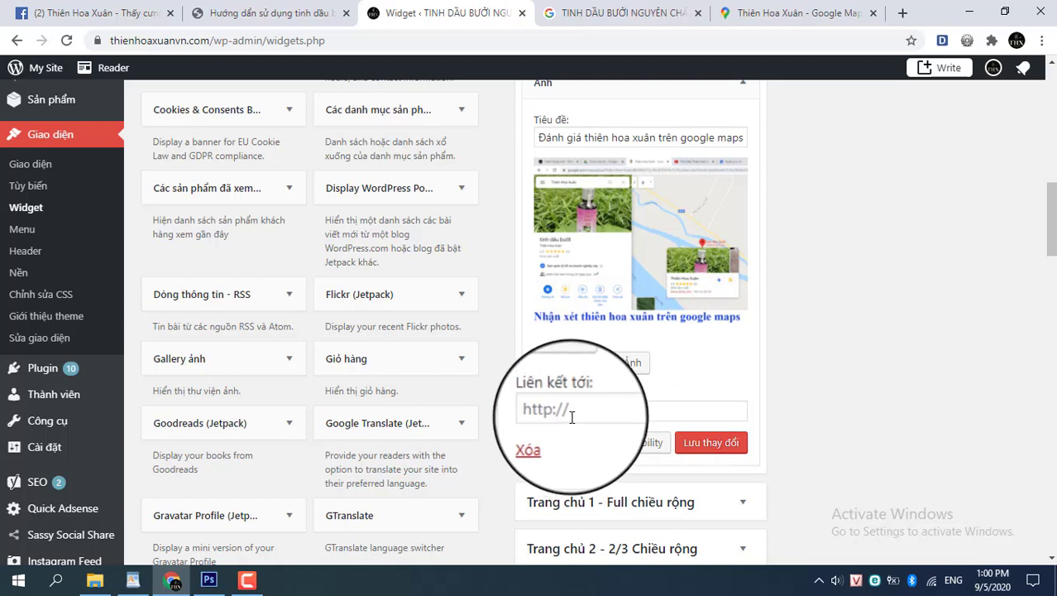
- Copy the web address of the Thiên Hoa Xuân place page open in Google Maps
left_click(778, 13)
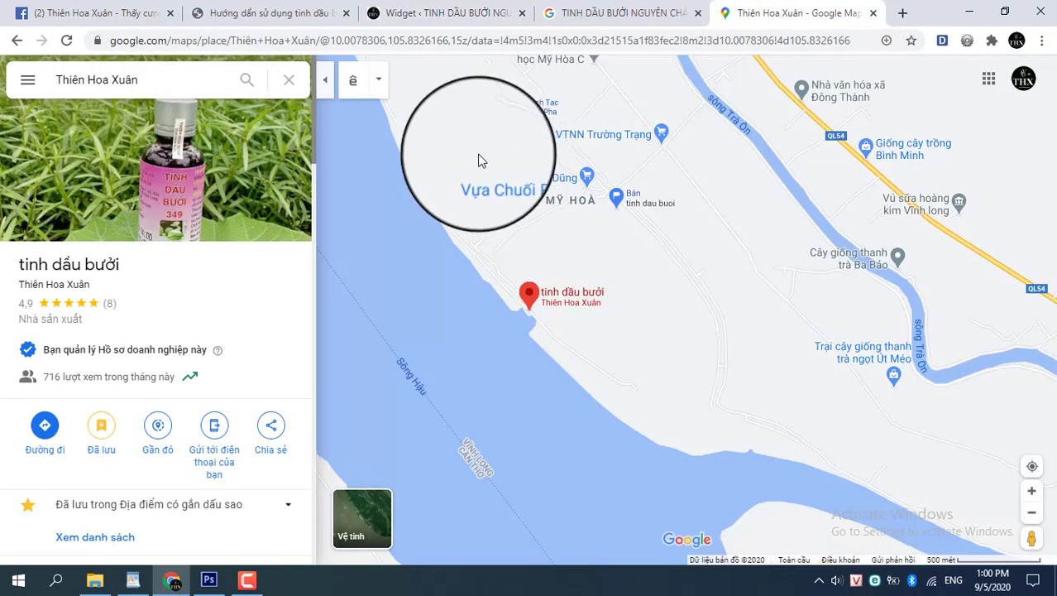
left_click(467, 38)
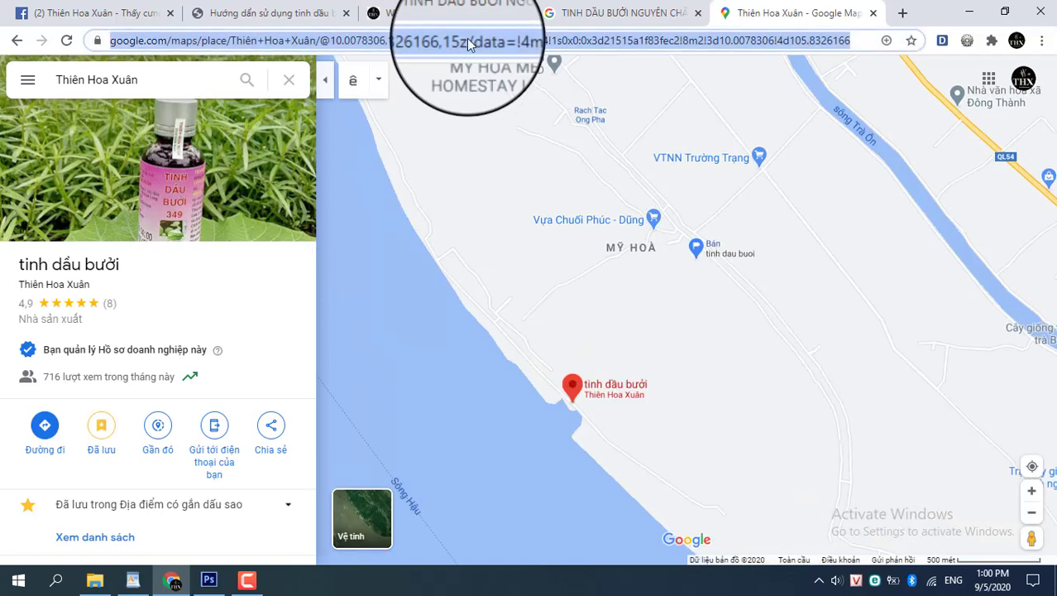
right_click(466, 38)
left_click(515, 123)
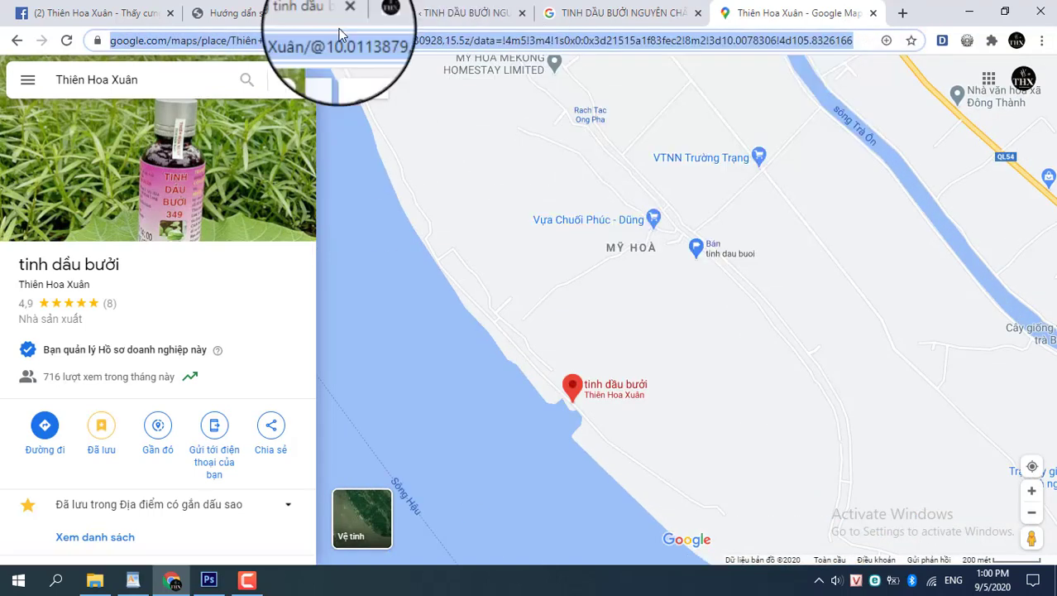
- Paste the copied Google Maps address as the image widget's link in WordPress, then save and close the widget
left_click(378, 18)
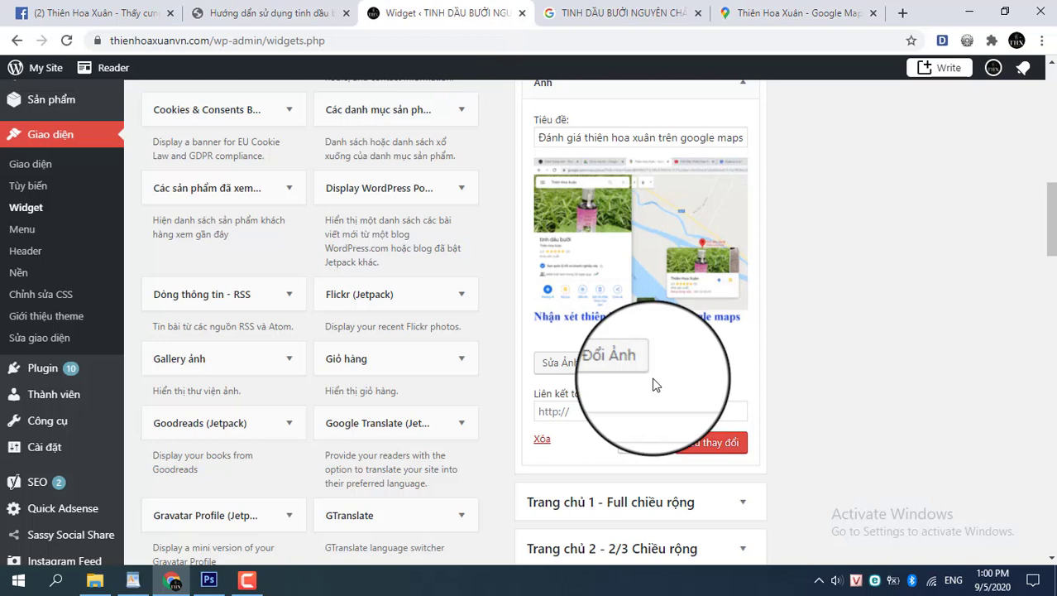
left_click(604, 411)
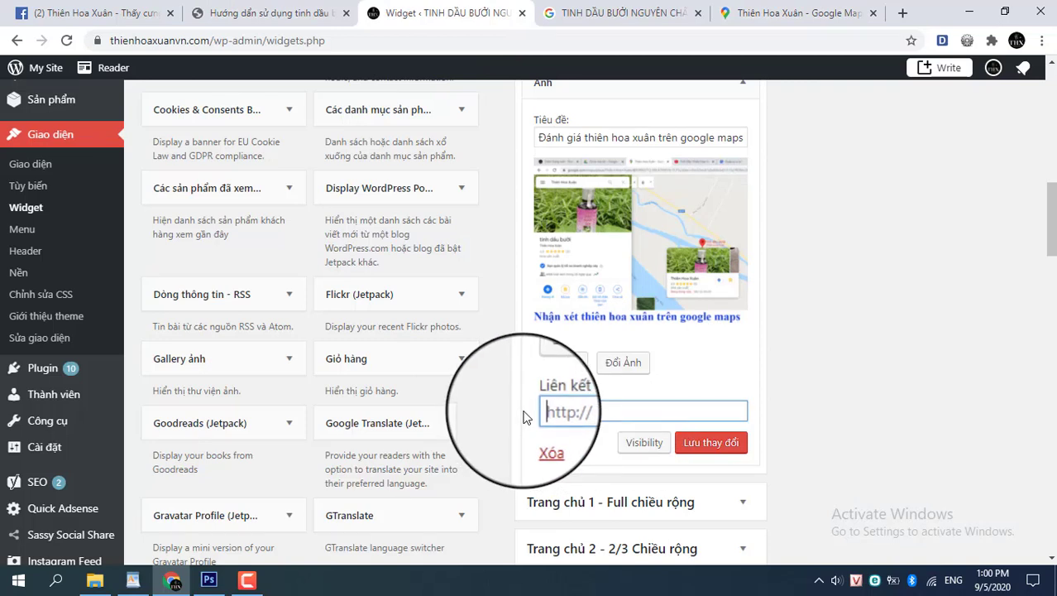
key("ctrl+v")
left_click(699, 447)
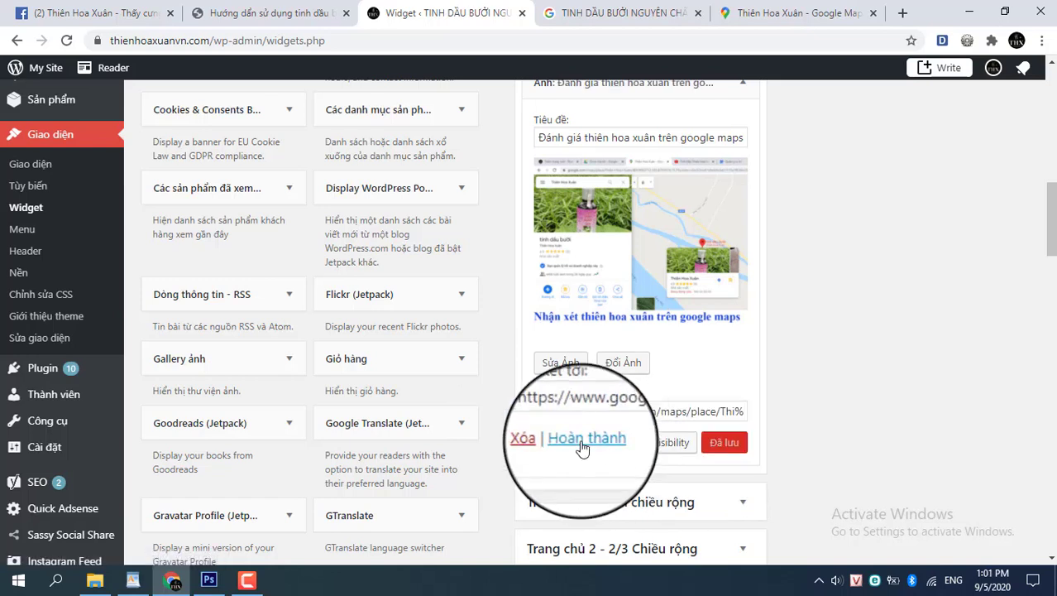
left_click(601, 452)
scroll(581, 415, "up", 10)
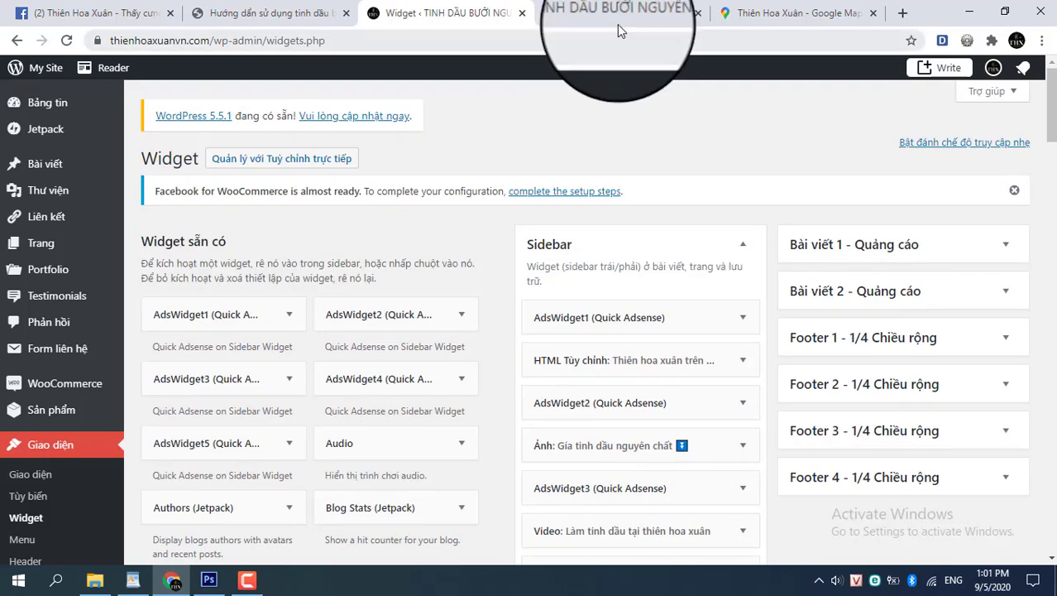
- Reload the huong-dan-su-dung-tinh-dau-buoi product page and test the link on the sidebar's Google Maps review image
left_click(282, 20)
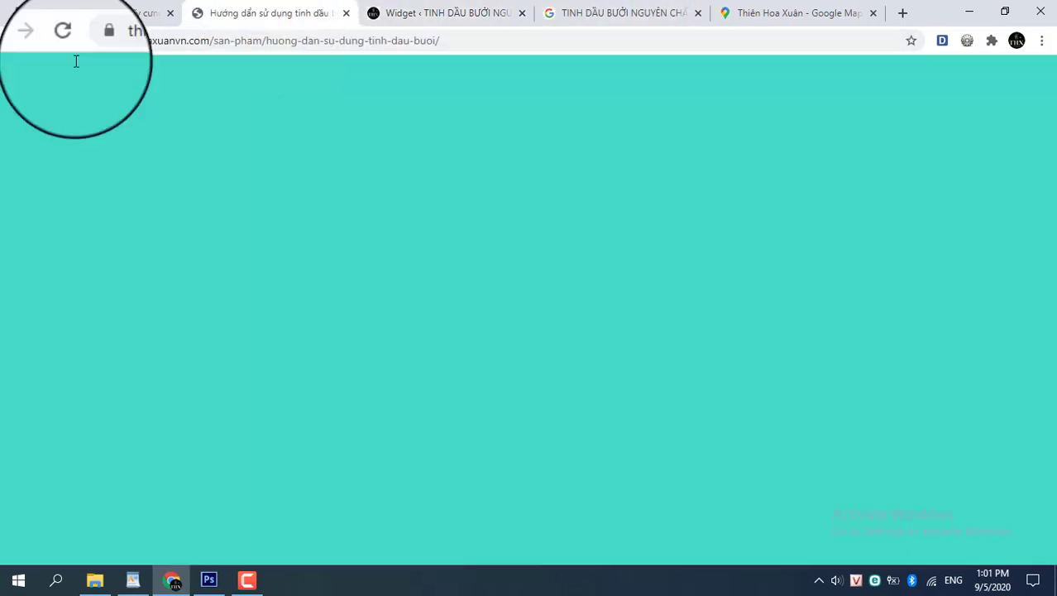
left_click(66, 42)
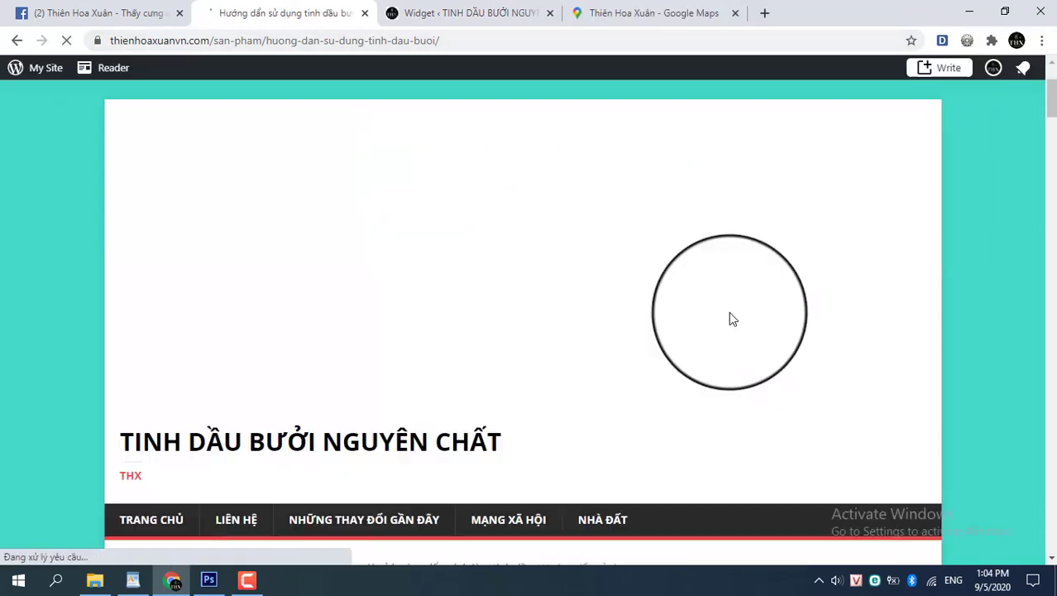
scroll(702, 326, "down", 5)
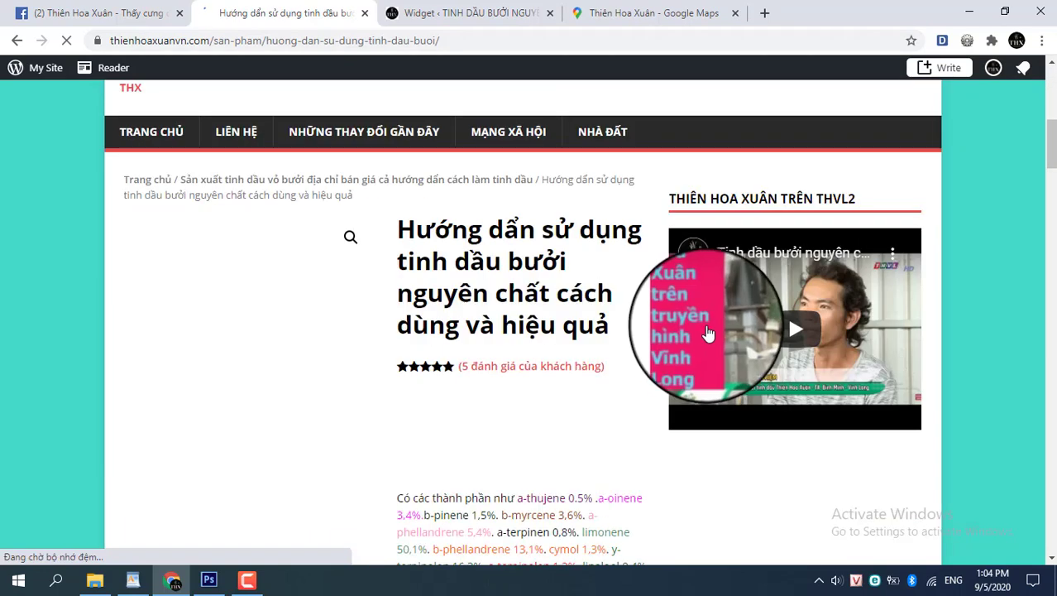
scroll(711, 331, "down", 5)
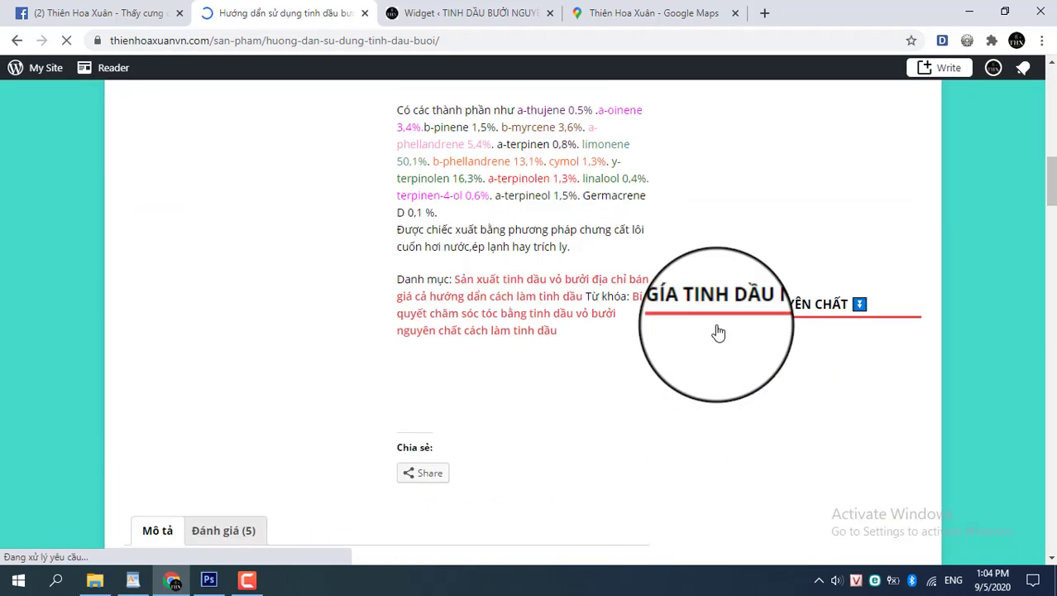
scroll(718, 332, "down", 1)
scroll(720, 331, "up", 1)
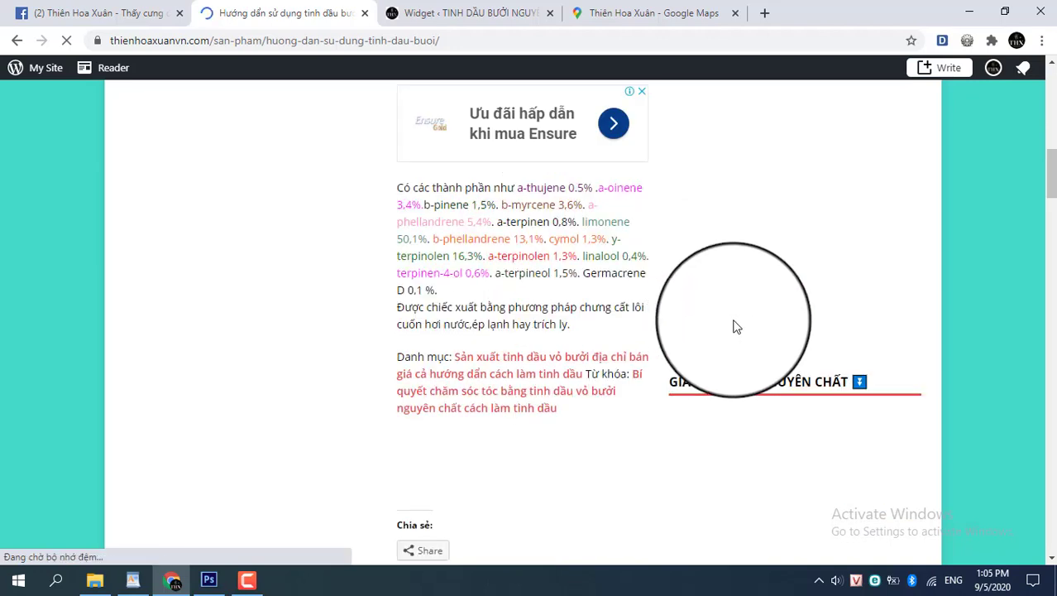
scroll(728, 326, "up", 4)
scroll(738, 316, "down", 4)
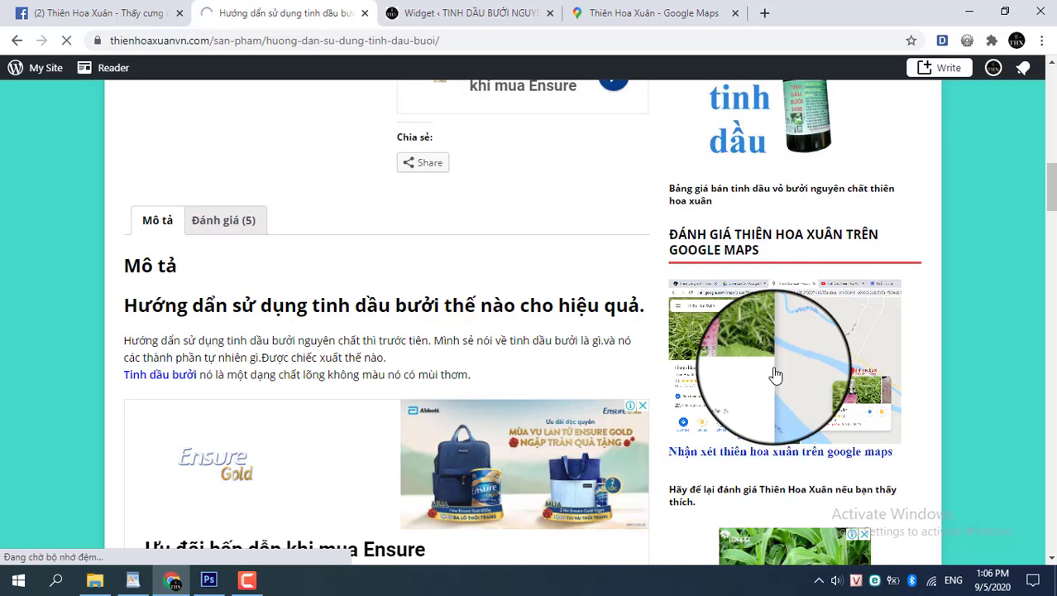
left_click(776, 375)
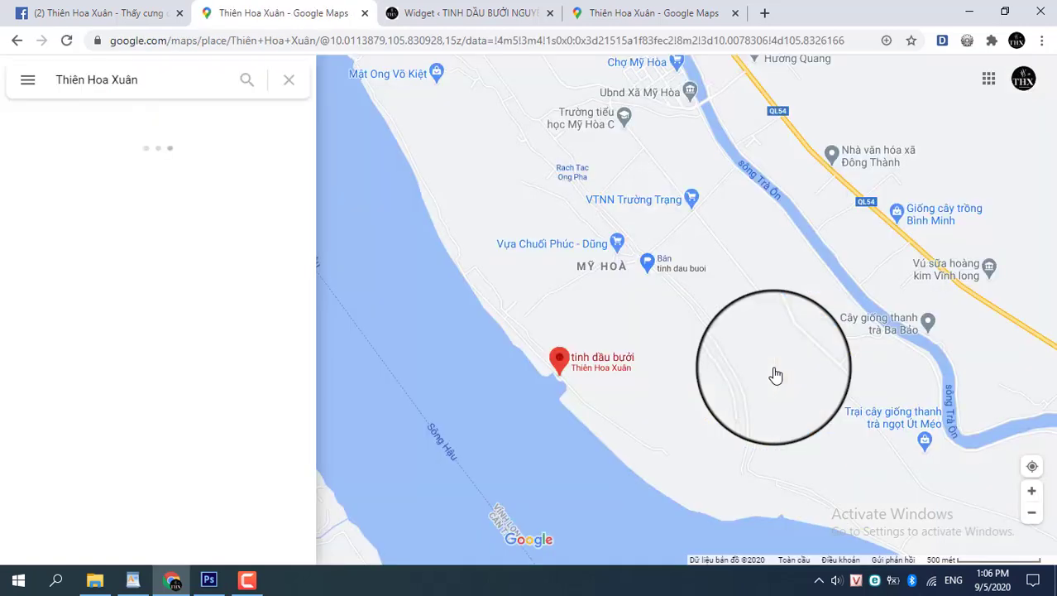